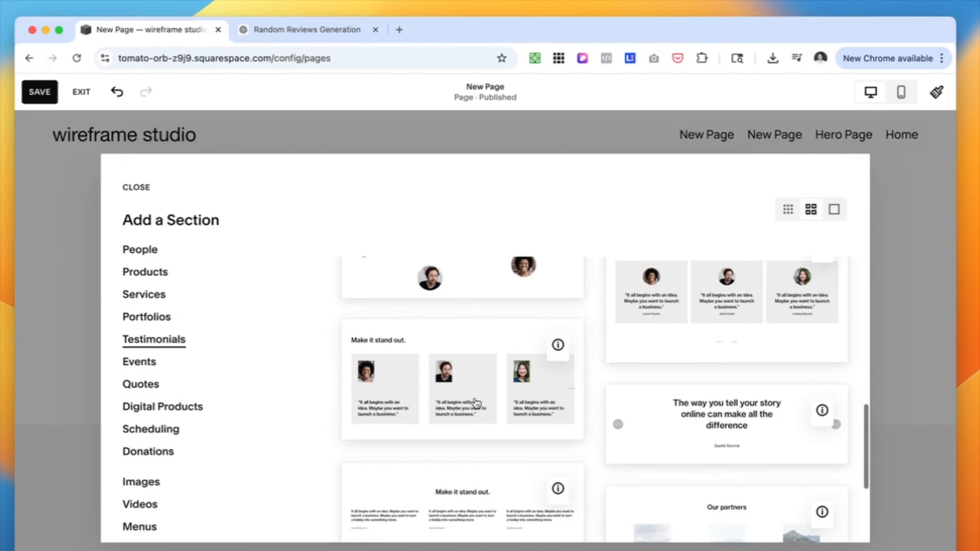
Add the testimonials section with three circular-portrait quote cards, headed "Make it stand out.", and open its content for editing
click(516, 391)
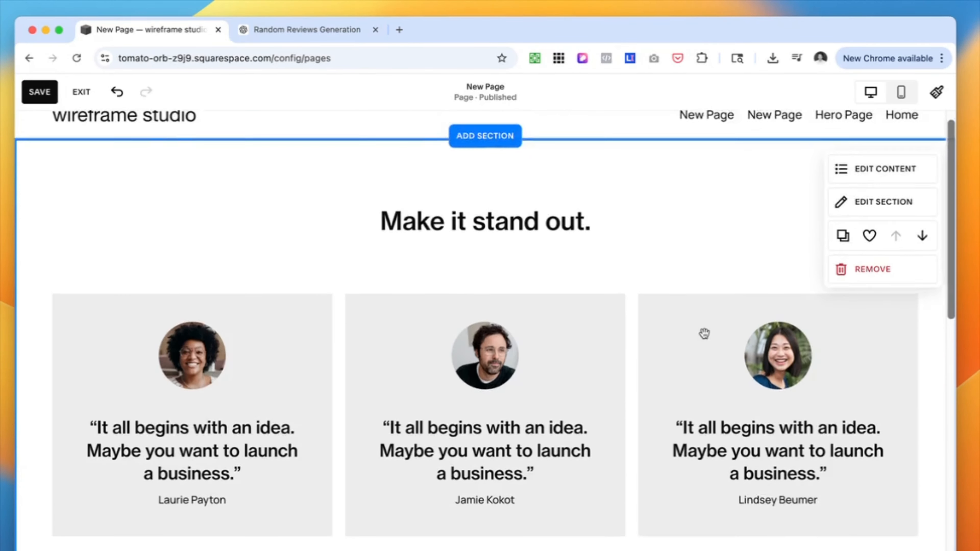
scroll(558, 453, up, 3)
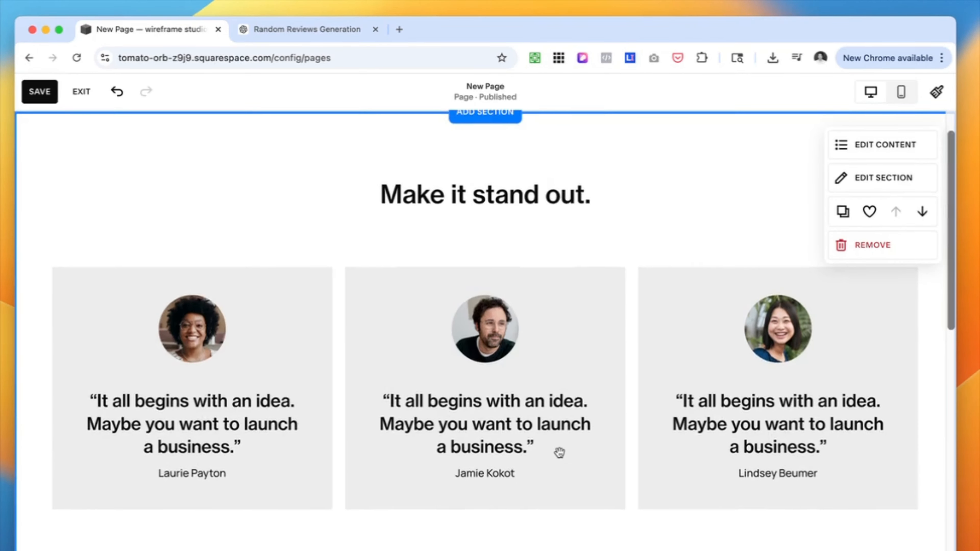
click(840, 195)
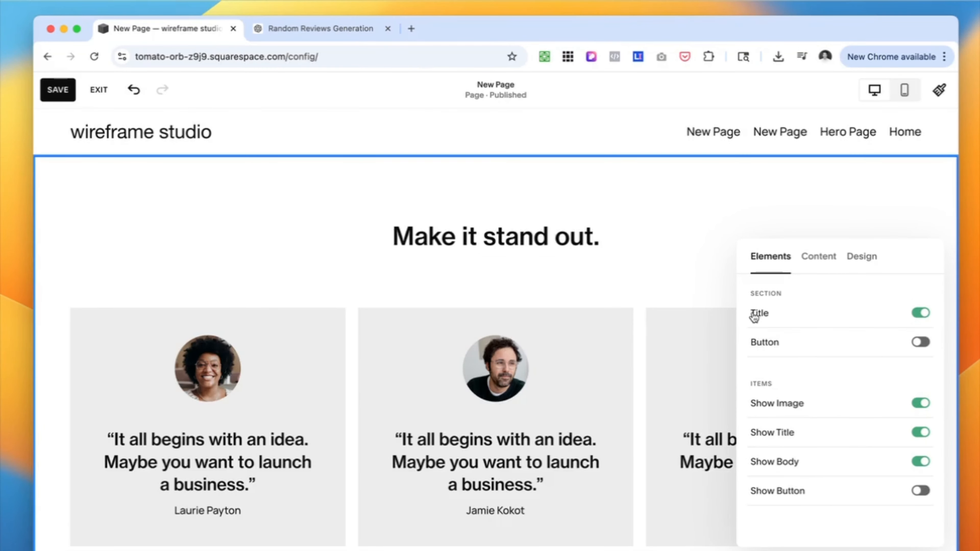
Turn on the section button and the buttons on the testimonial items
scroll(572, 335, down, 1)
click(921, 342)
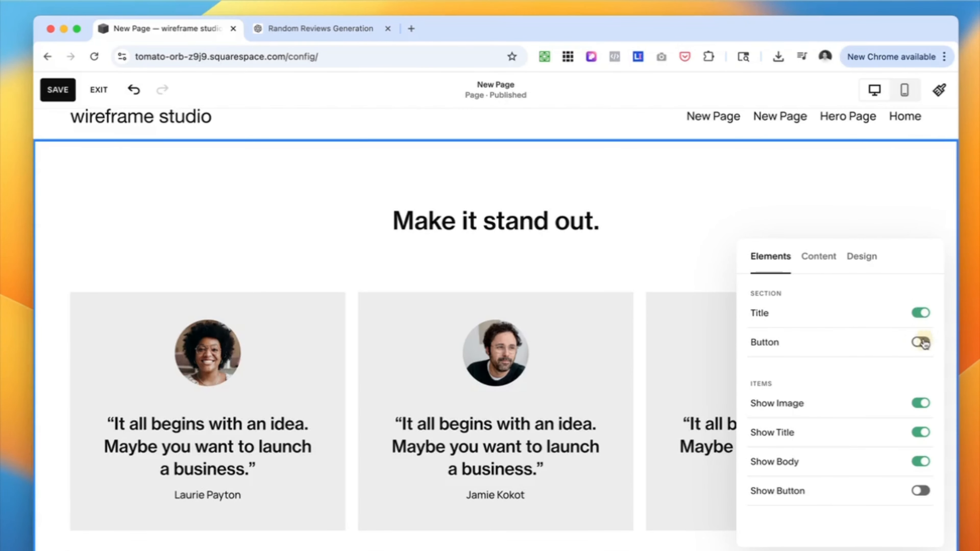
scroll(604, 384, down, 5)
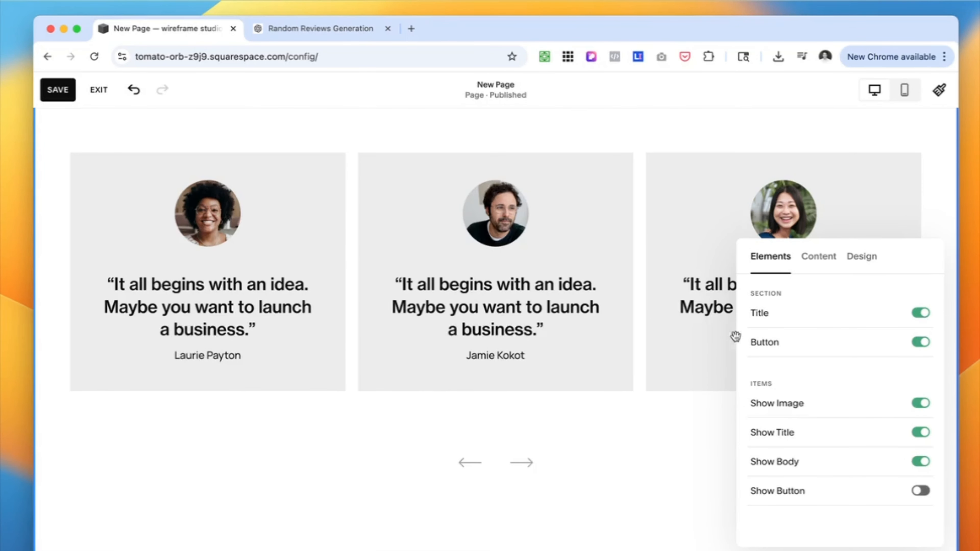
scroll(619, 222, up, 1)
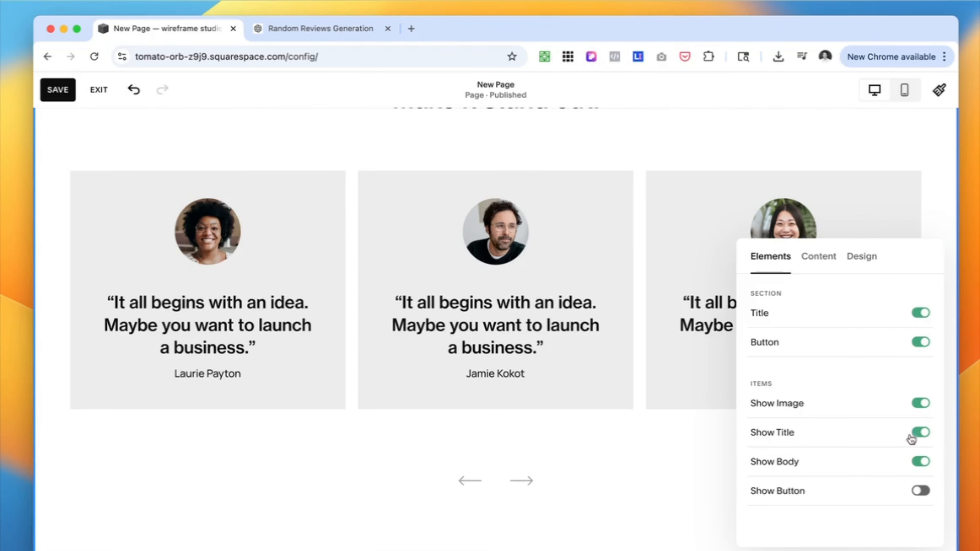
click(924, 491)
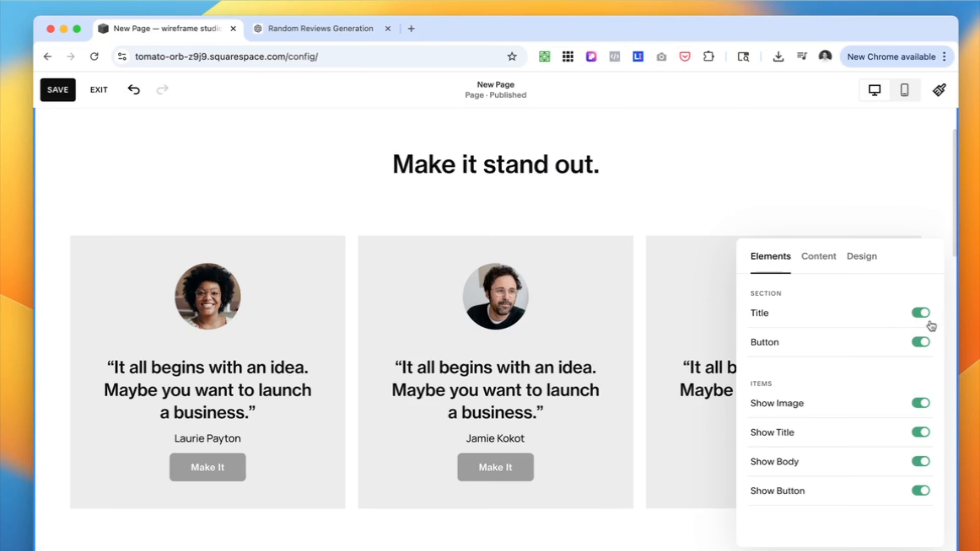
Turn off the section title, the section button and the item buttons of the testimonials section
click(921, 314)
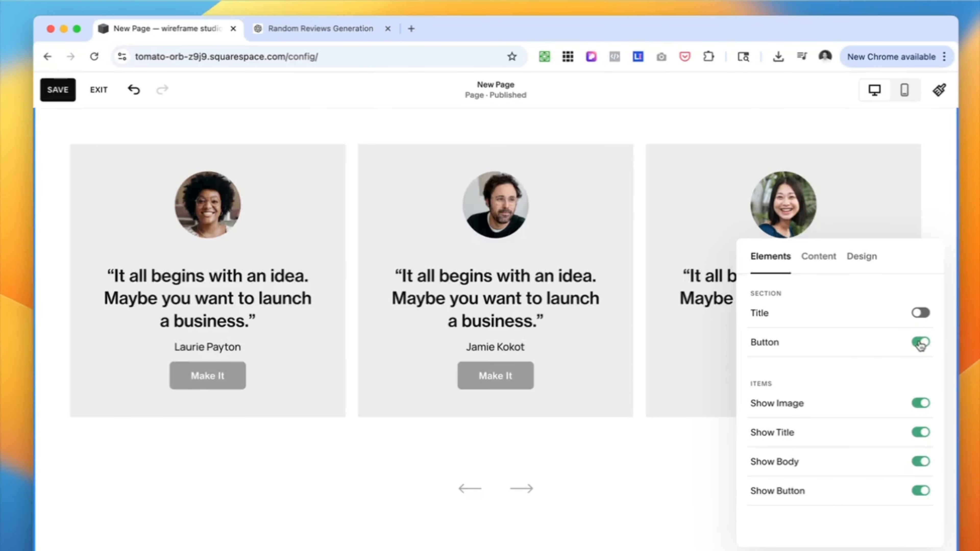
click(921, 342)
click(920, 491)
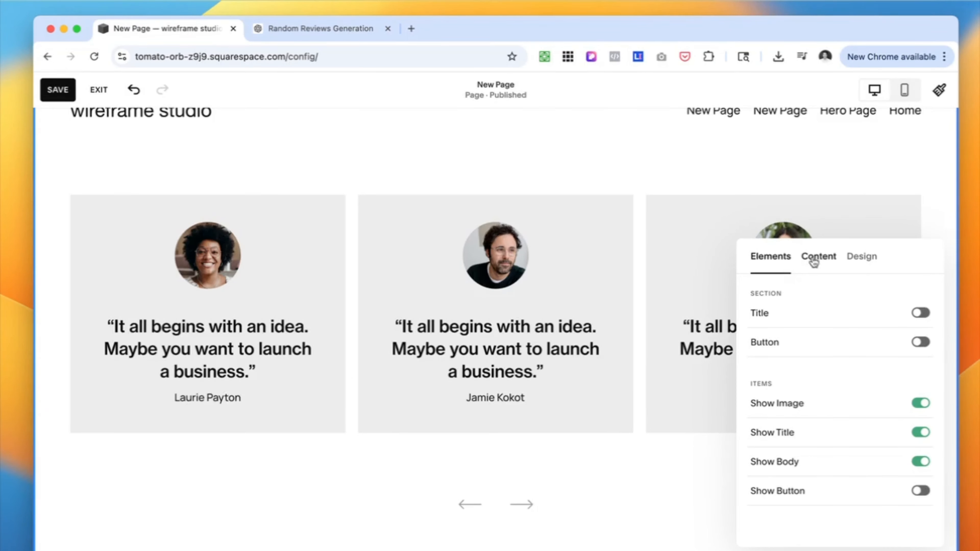
Delete the fourth testimonial from the section's item list
click(824, 259)
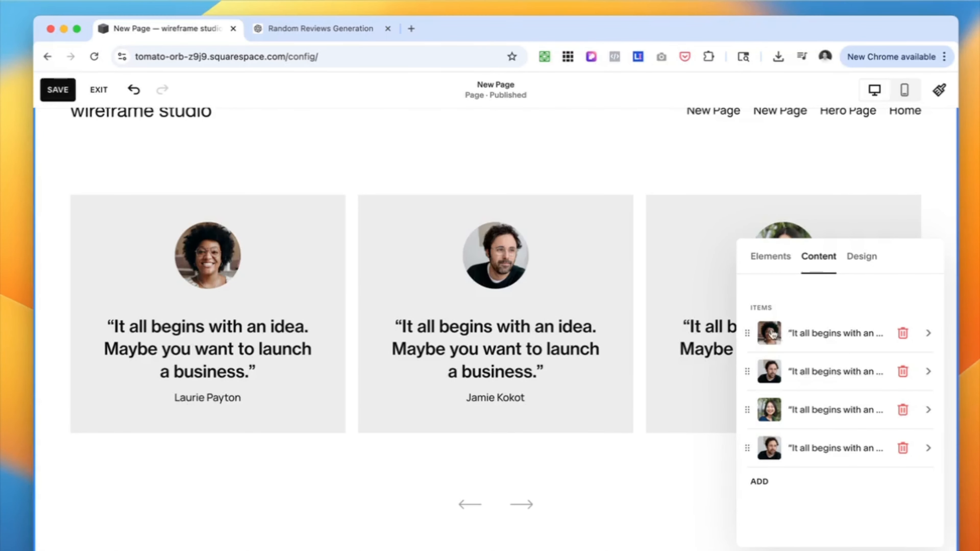
click(903, 448)
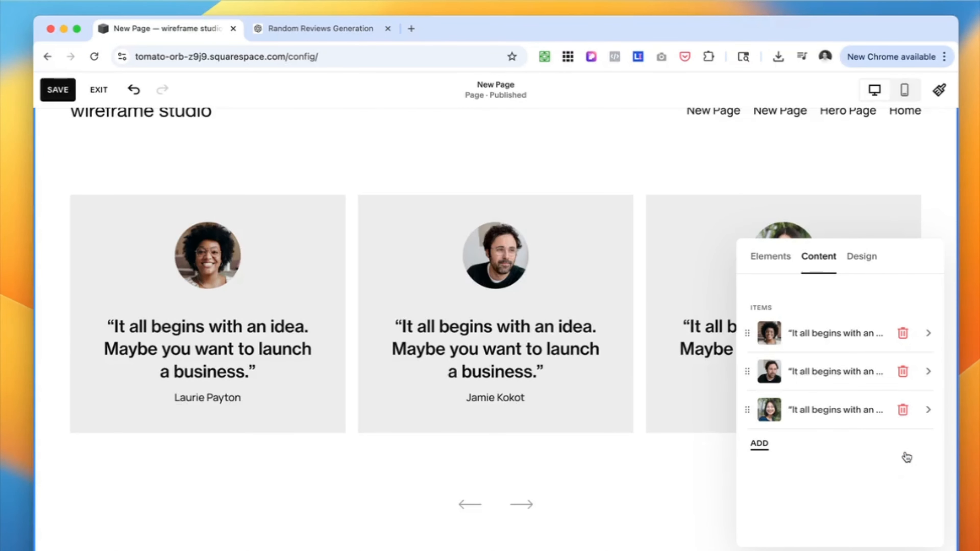
Open the first testimonial item and examine its image, alt text, title and description fields
click(791, 334)
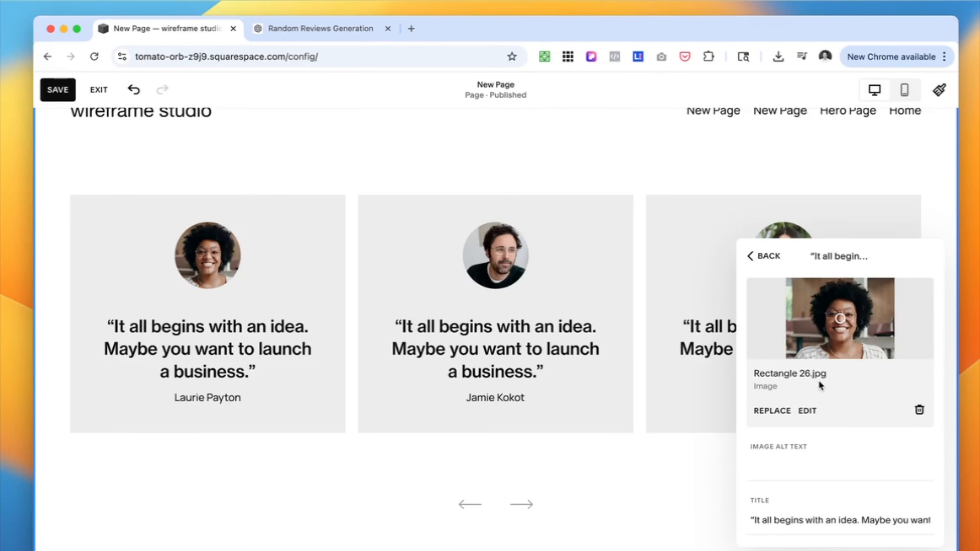
scroll(834, 395, down, 3)
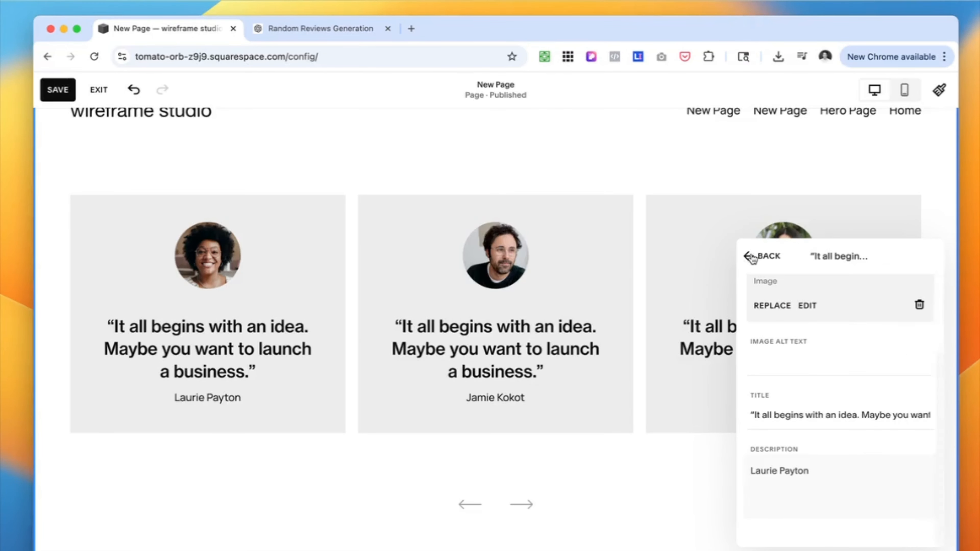
scroll(815, 342, up, 3)
scroll(803, 420, down, 3)
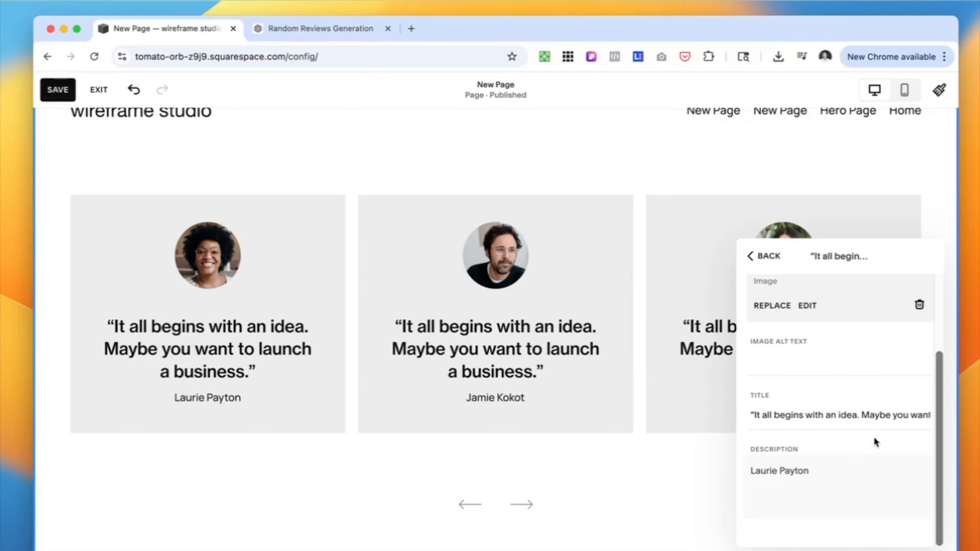
click(765, 414)
click(827, 471)
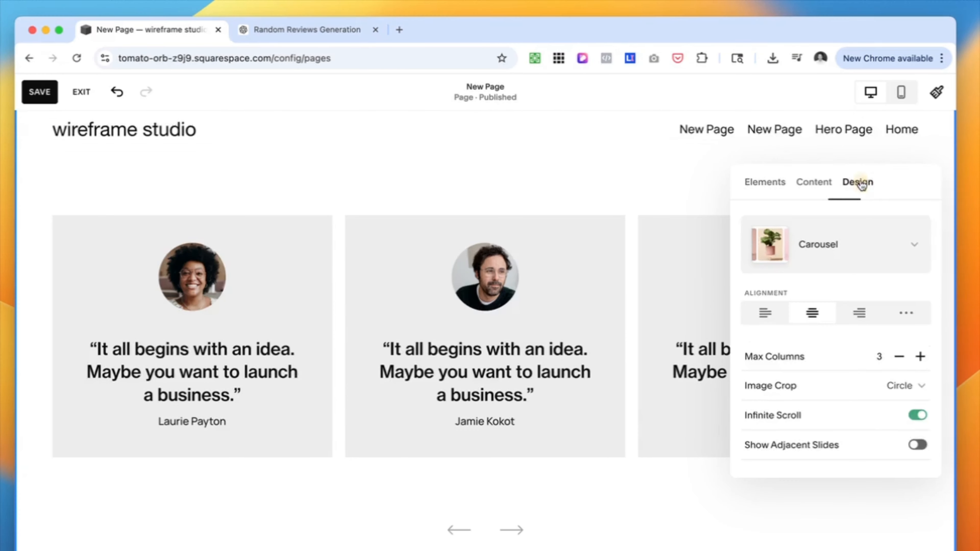
Switch the testimonials section's design to the Simple List layout with a maximum of two columns
click(917, 236)
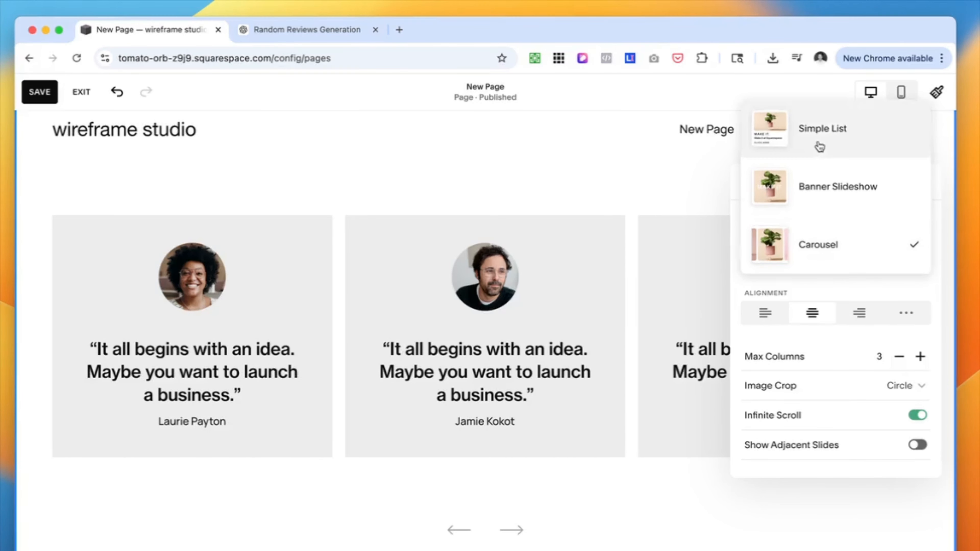
click(857, 136)
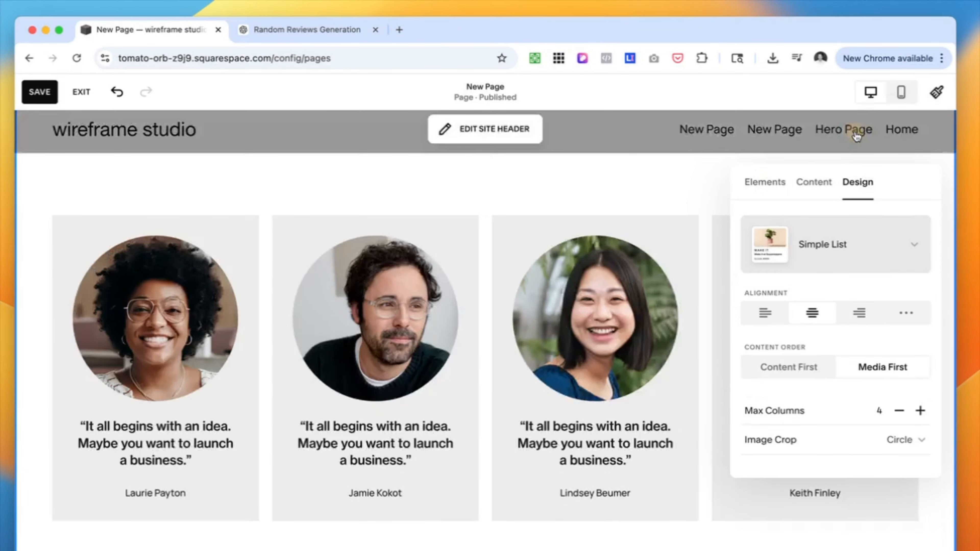
scroll(742, 116, down, 3)
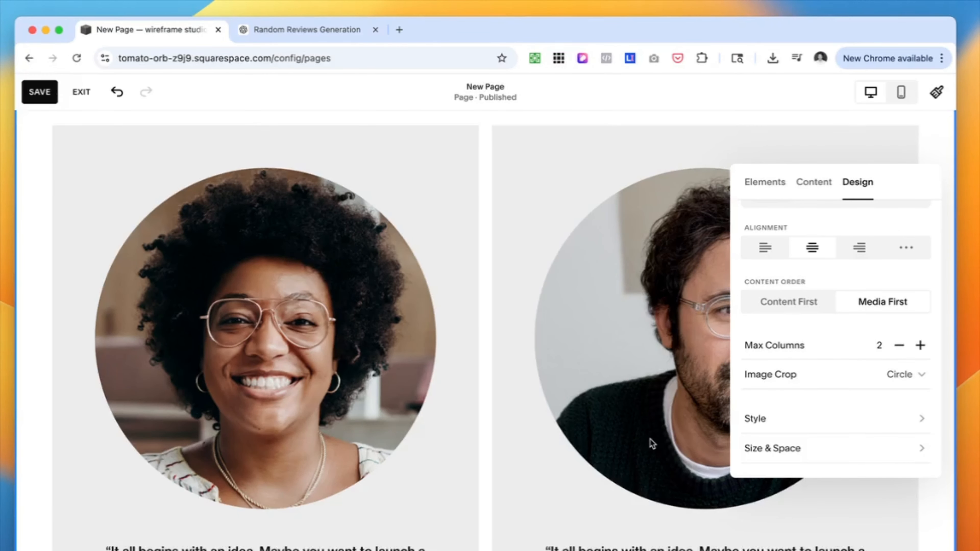
scroll(652, 444, down, 2)
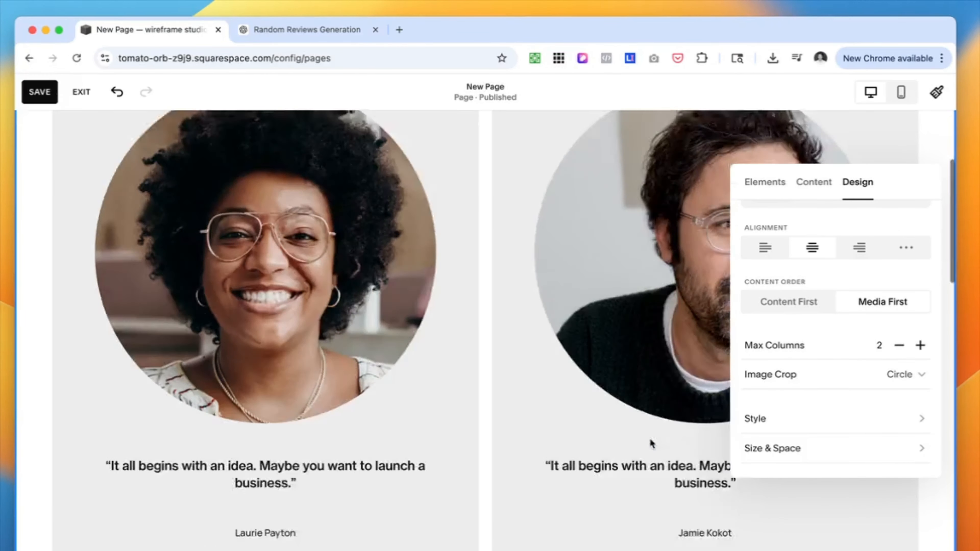
scroll(652, 444, up, 1)
Set a custom media width of 28% and a custom content width of 64% for the Simple List testimonials
click(888, 419)
click(912, 452)
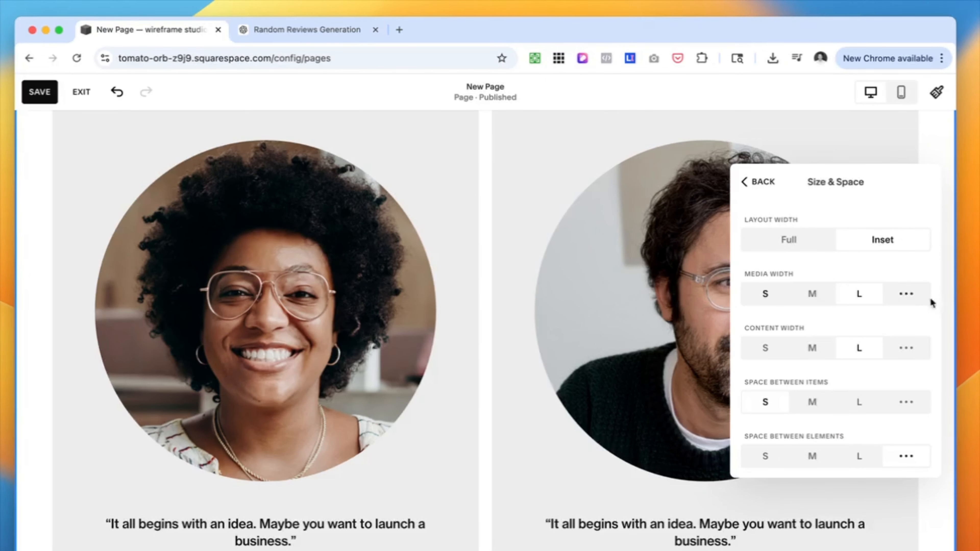
click(905, 293)
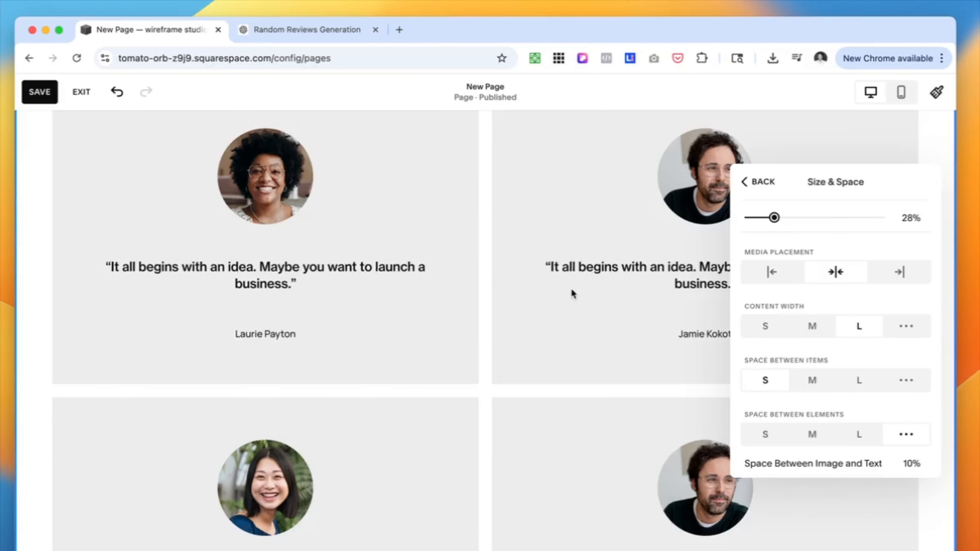
scroll(570, 293, up, 2)
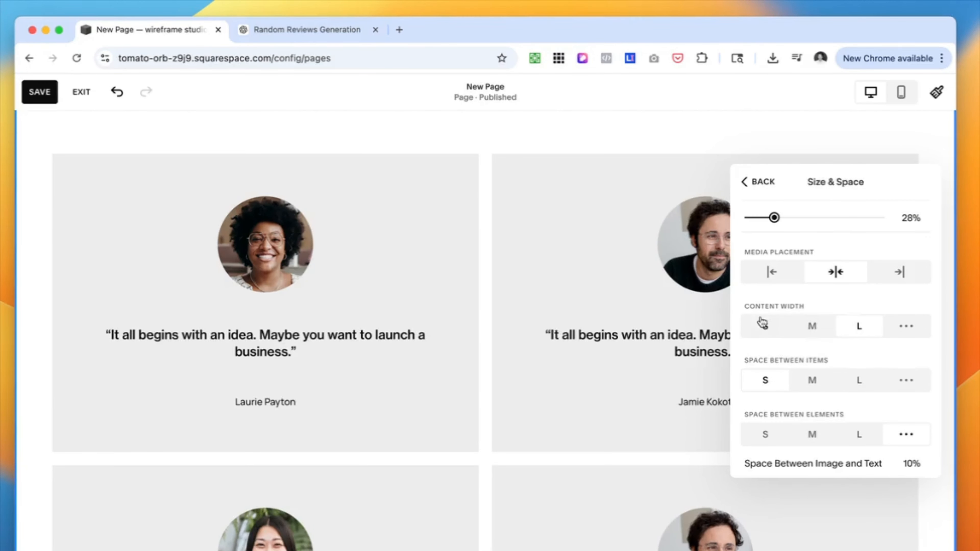
click(905, 328)
drag(881, 354, 827, 355)
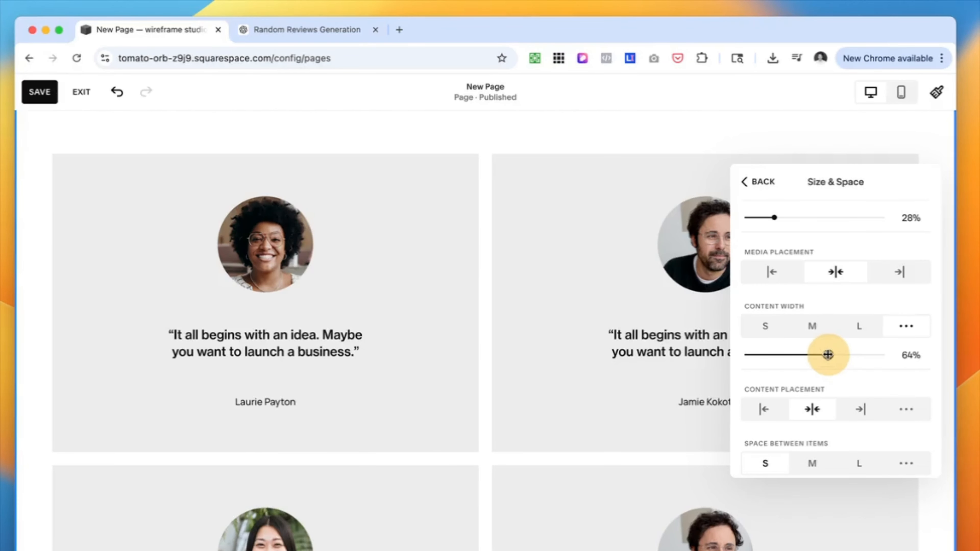
Change the testimonials layout to Carousel and set its maximum columns to 1
click(744, 182)
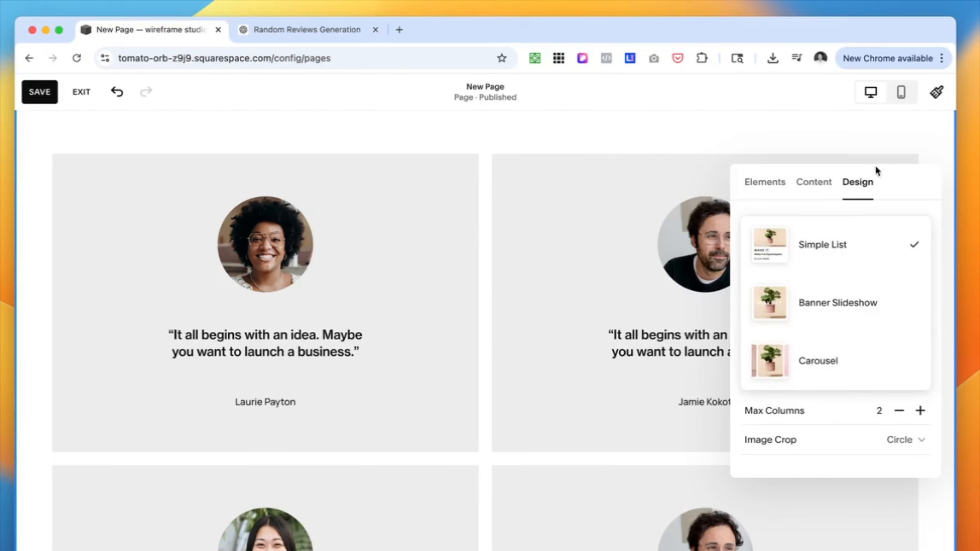
click(843, 363)
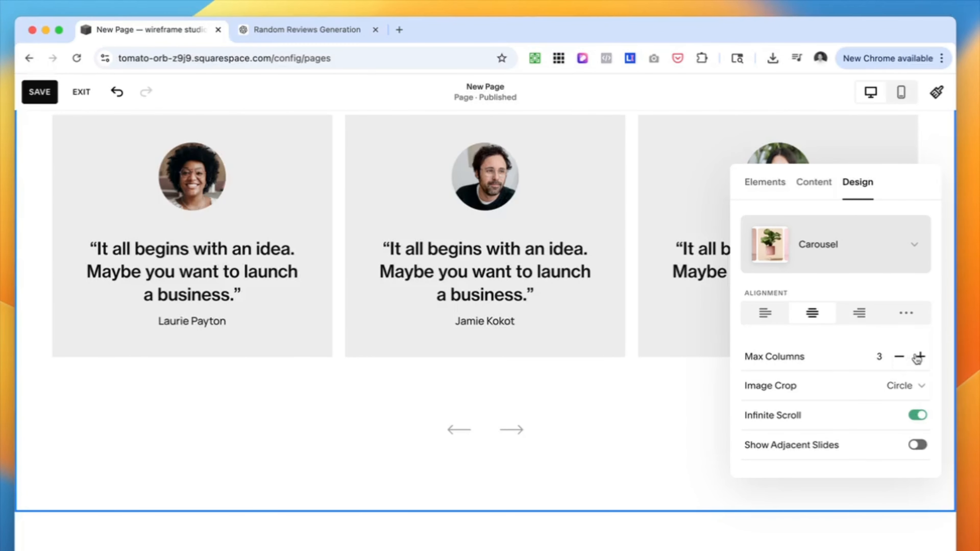
click(899, 356)
click(899, 357)
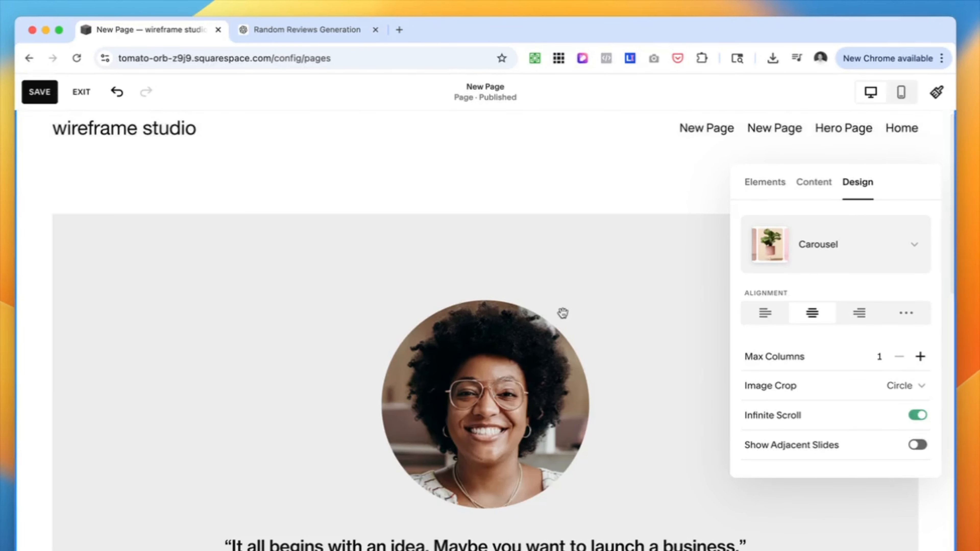
scroll(564, 315, down, 10)
scroll(564, 317, up, 5)
Turn the card background off and back on in the carousel's style settings
scroll(831, 406, down, 1)
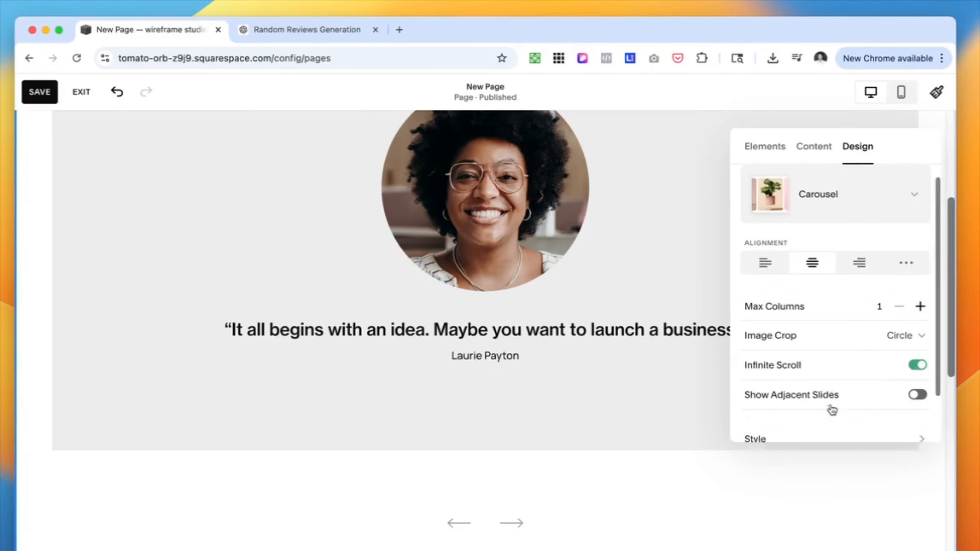
click(768, 437)
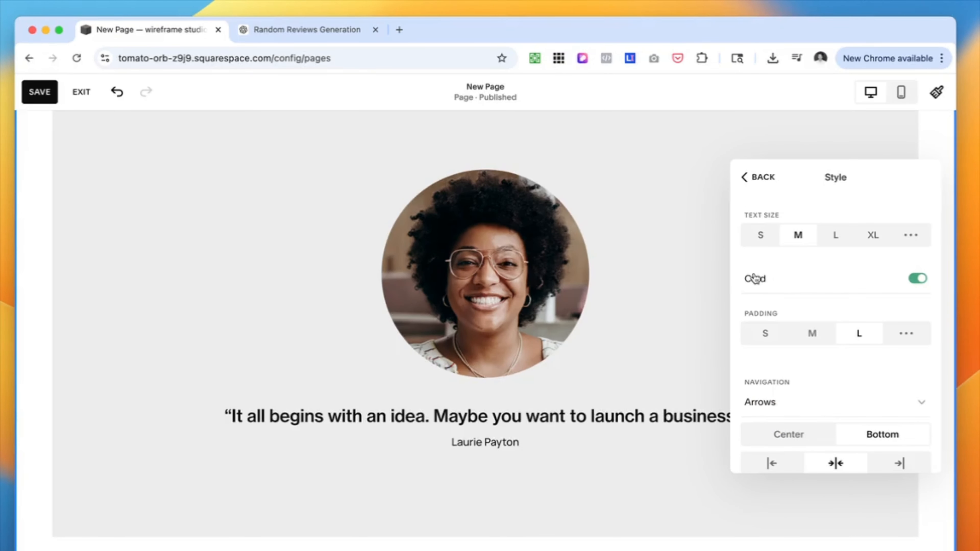
click(917, 278)
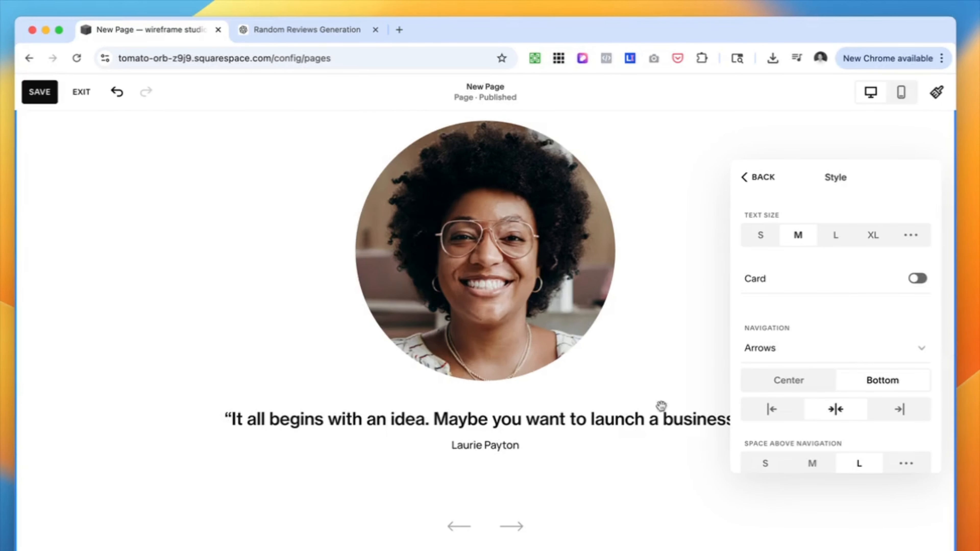
scroll(222, 485, up, 3)
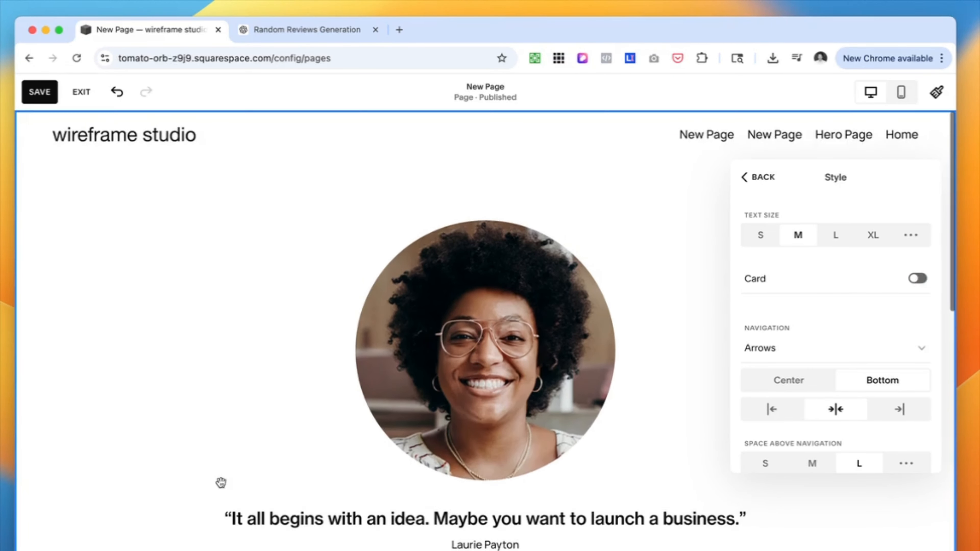
click(920, 279)
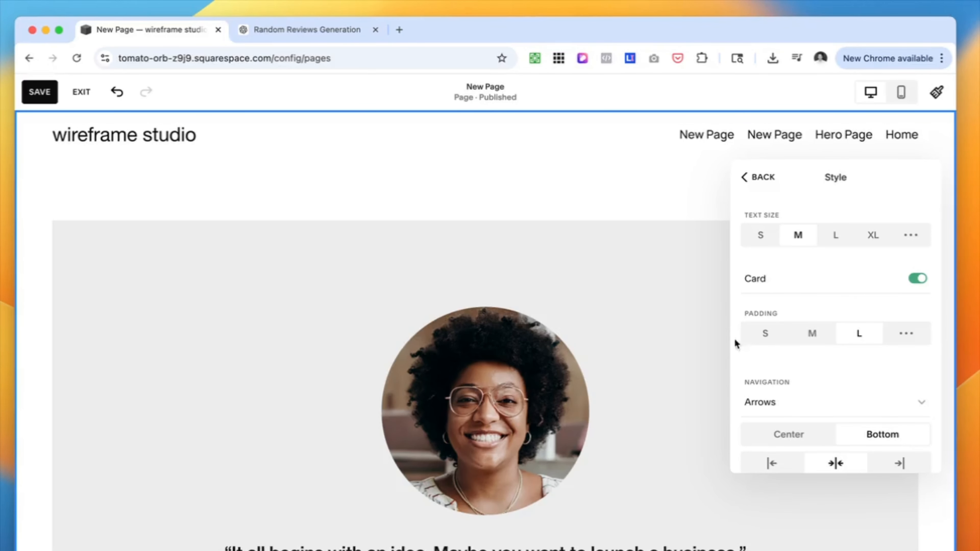
Set the testimonial card padding to M, then switch it to custom padding with 6% at the top
scroll(784, 376, down, 2)
scroll(774, 235, down, 2)
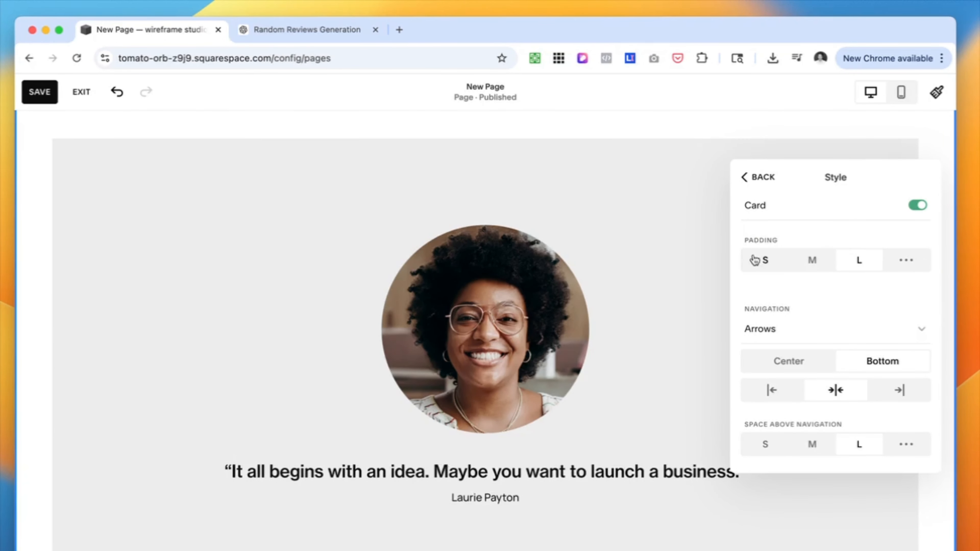
click(812, 261)
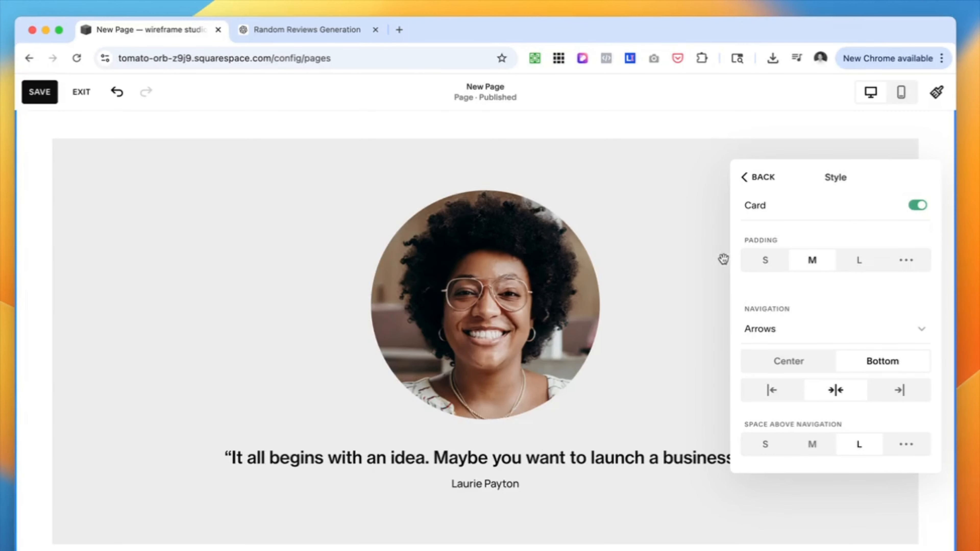
click(910, 261)
mouse_move(752, 313)
mouse_down()
mouse_move(770, 311)
mouse_move(758, 311)
mouse_up()
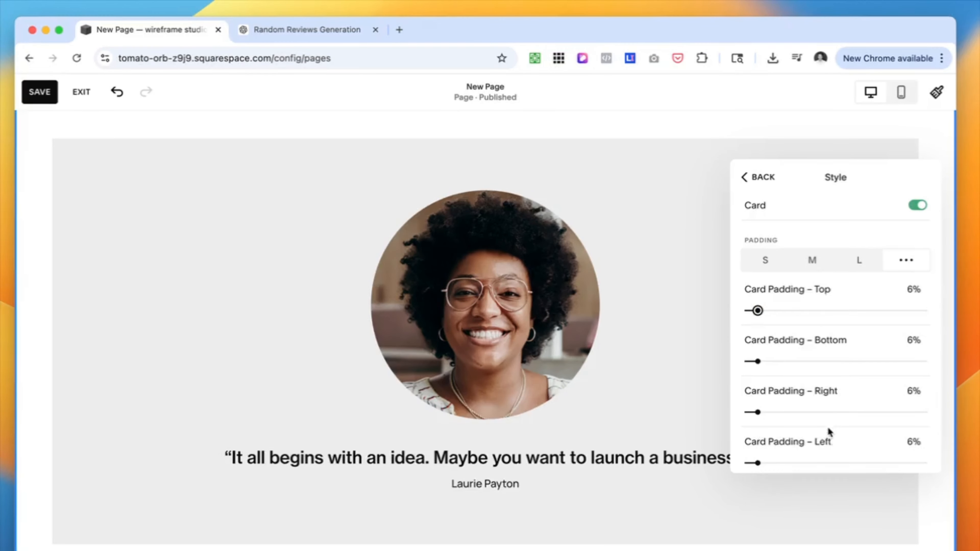
scroll(830, 431, down, 5)
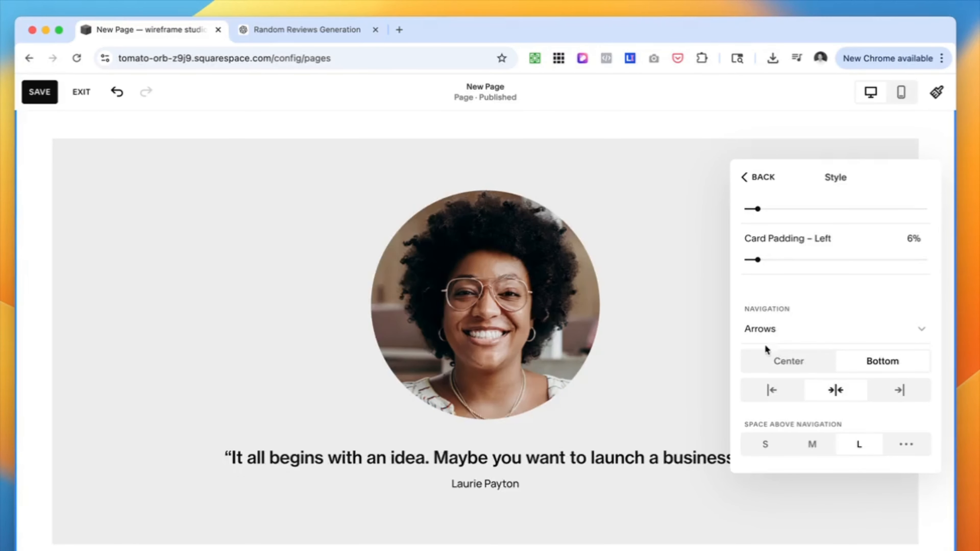
scroll(570, 383, down, 4)
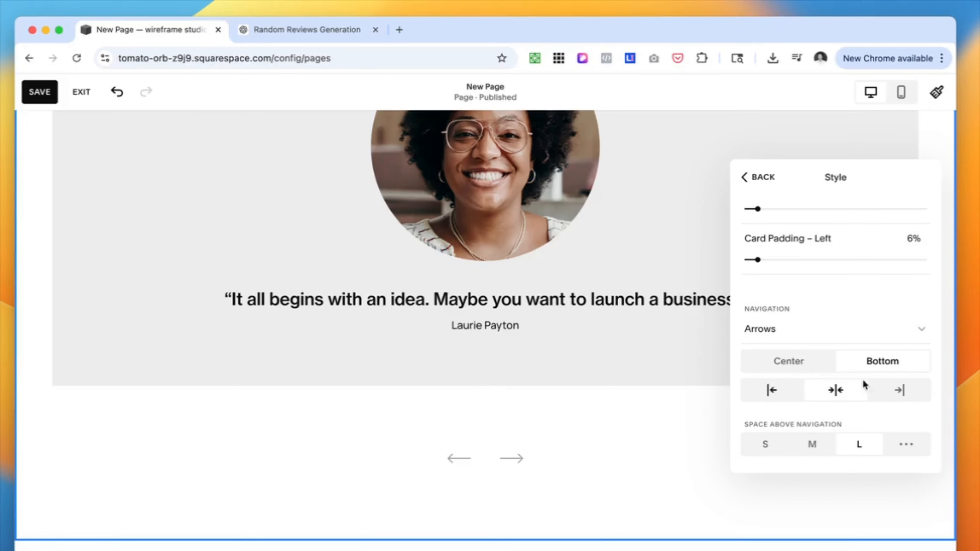
Try Center placement and left alignment for the carousel arrows, restore bottom and centered, and try S for the space above navigation
click(789, 362)
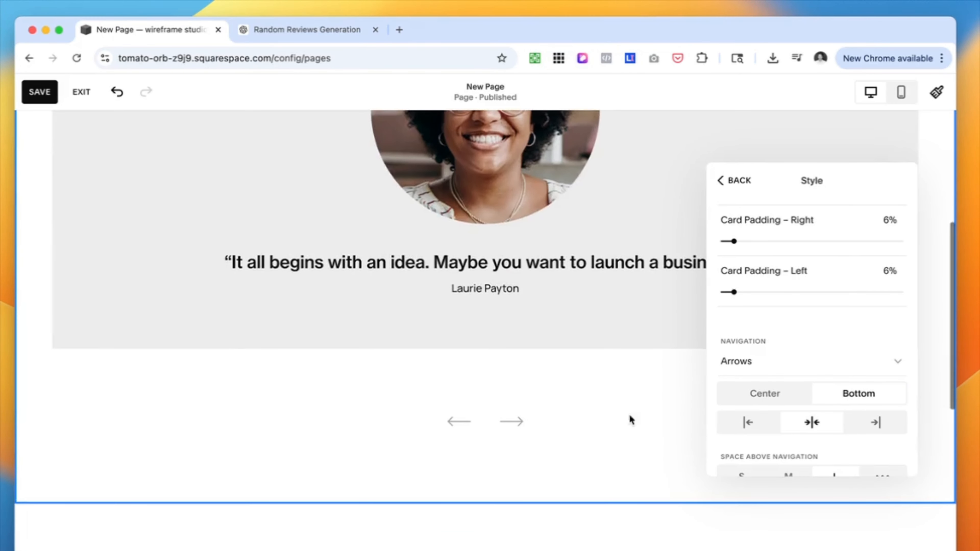
click(749, 421)
click(826, 423)
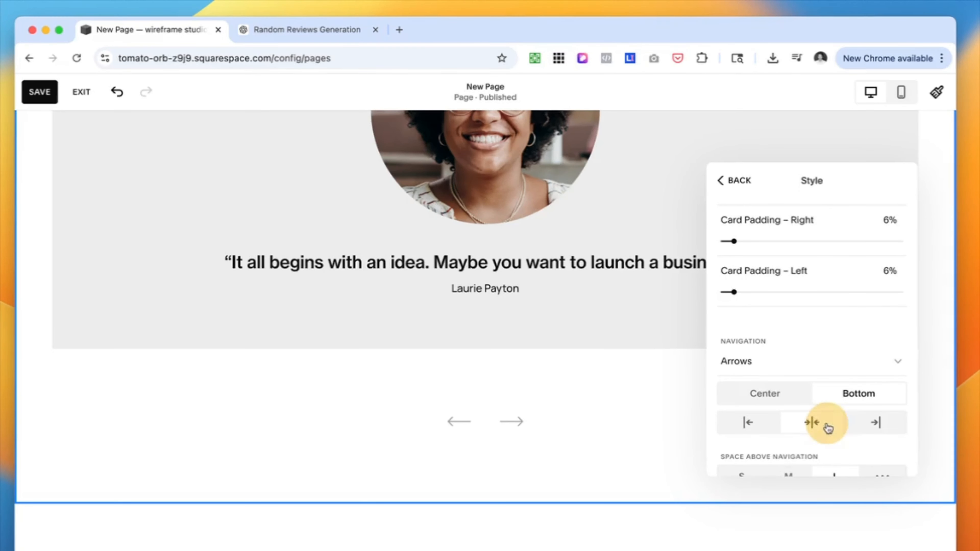
scroll(812, 426, down, 1)
scroll(499, 390, up, 1)
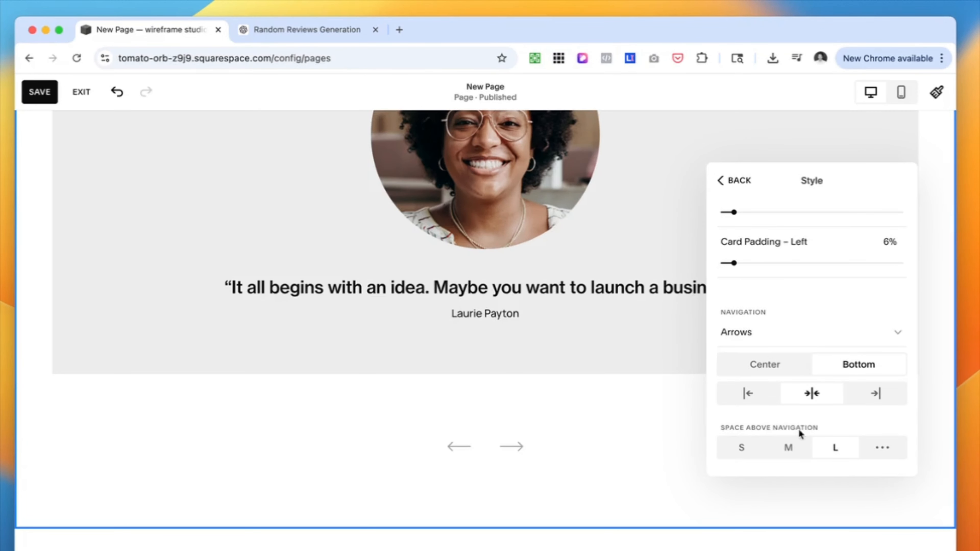
click(742, 448)
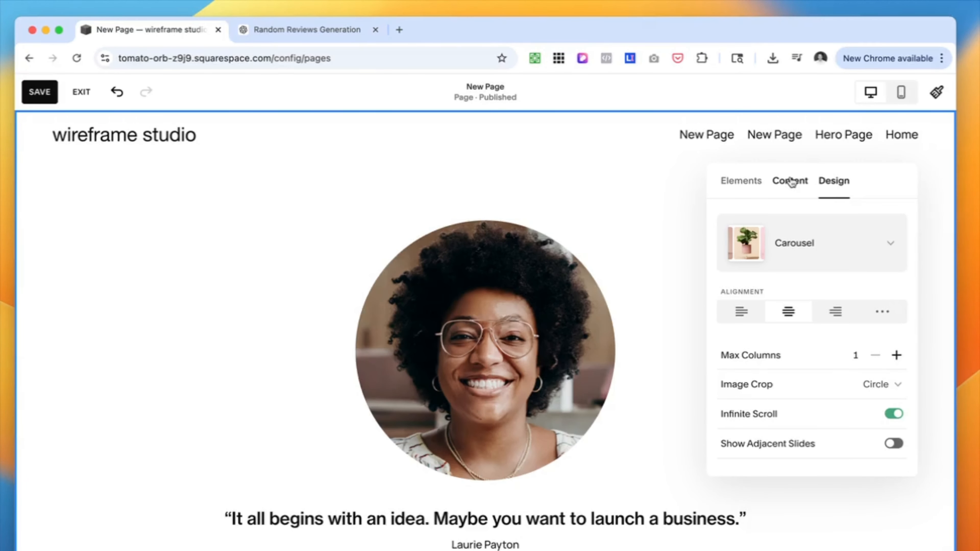
click(790, 181)
click(741, 180)
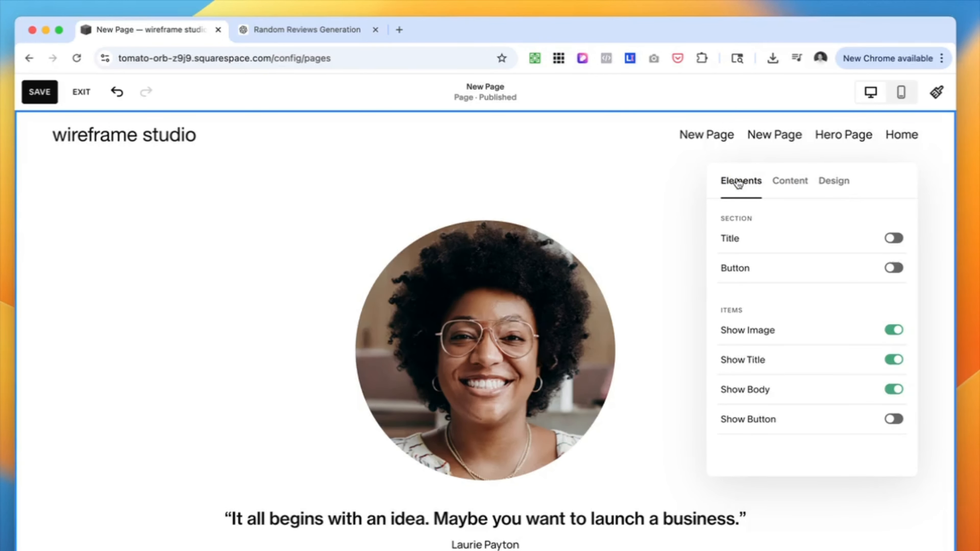
key(Escape)
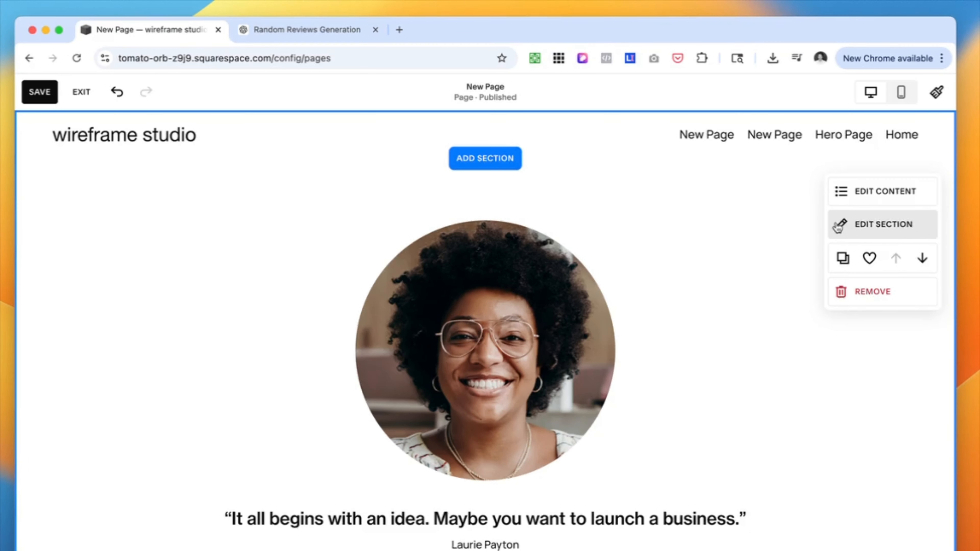
Add the portrait photo of the windblown woman from the image library as the testimonials section's background image
click(843, 228)
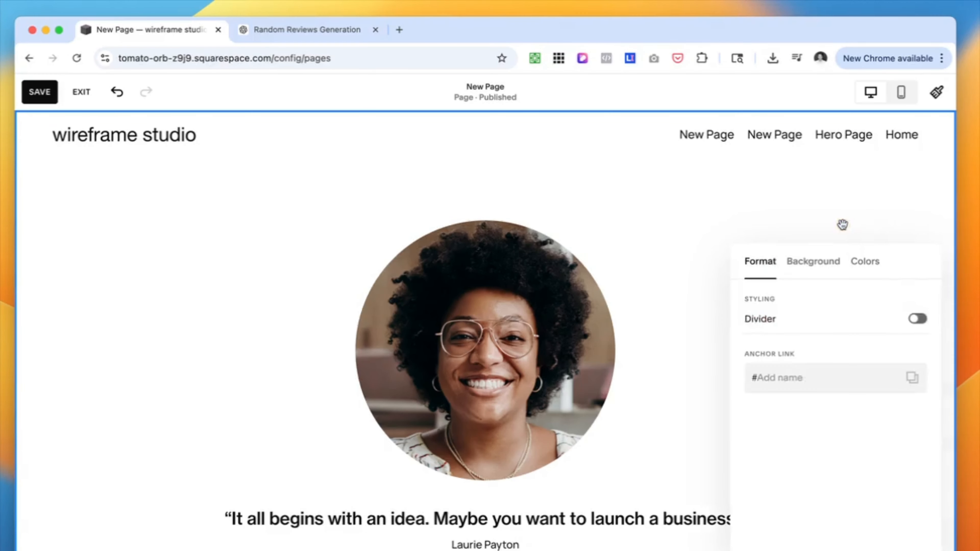
click(811, 261)
click(835, 353)
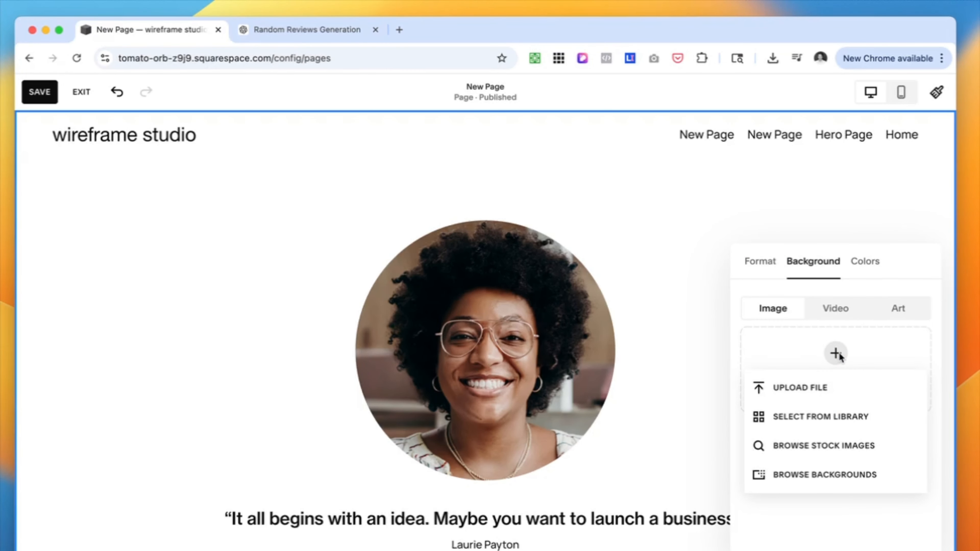
click(847, 421)
click(413, 289)
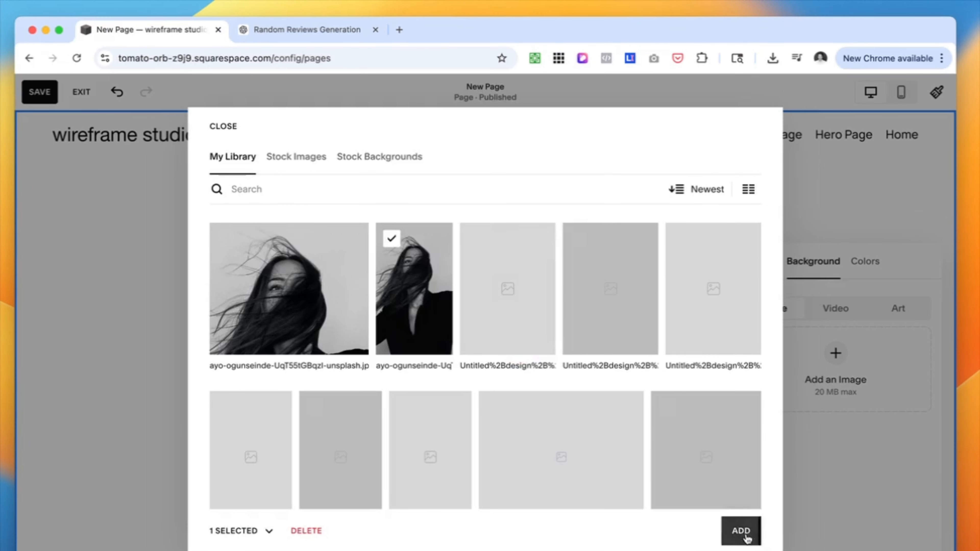
click(745, 534)
Move the background image's focal point down to its lower edge
scroll(604, 397, down, 2)
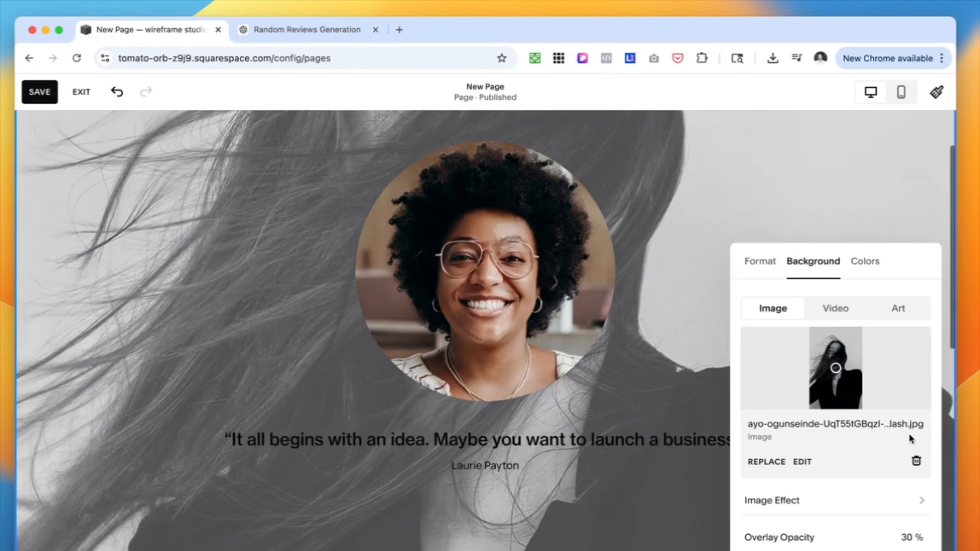
scroll(862, 448, down, 1)
mouse_move(837, 359)
mouse_down()
mouse_move(863, 348)
mouse_move(830, 352)
mouse_move(841, 358)
mouse_up()
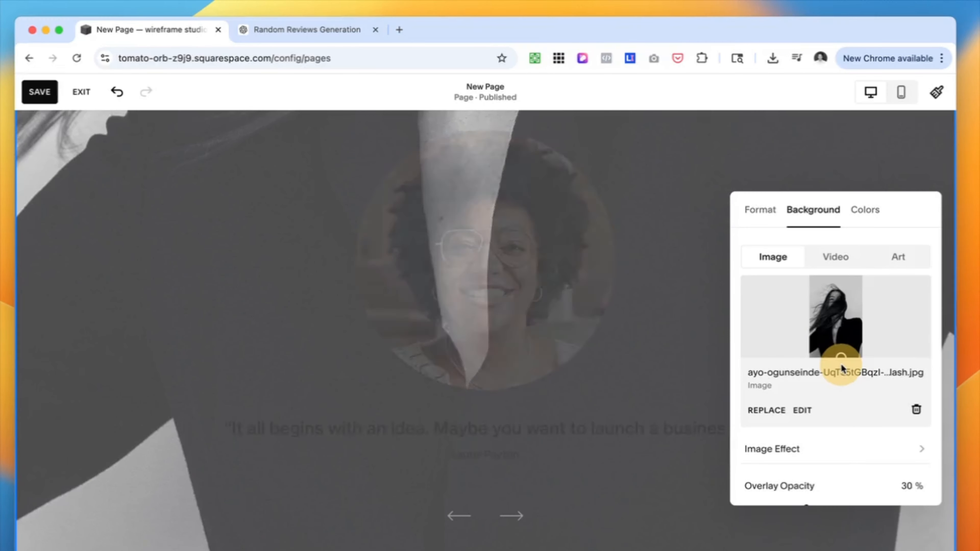
Lower the background image's overlay opacity and save the page
scroll(829, 444, down, 1)
mouse_move(799, 471)
mouse_down()
mouse_move(759, 471)
mouse_move(787, 472)
mouse_up()
click(54, 101)
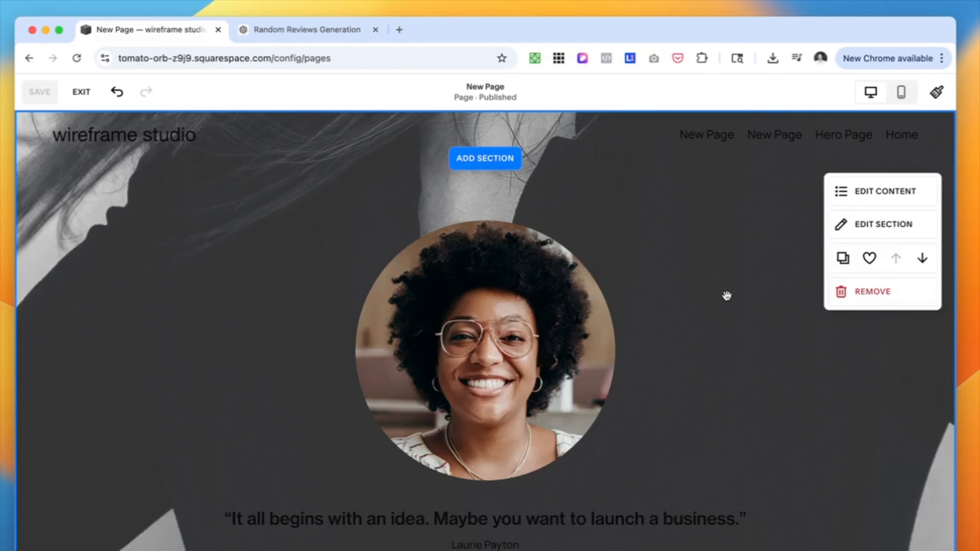
Apply the Dark 1 color theme to the testimonials section and hide the item images
click(838, 223)
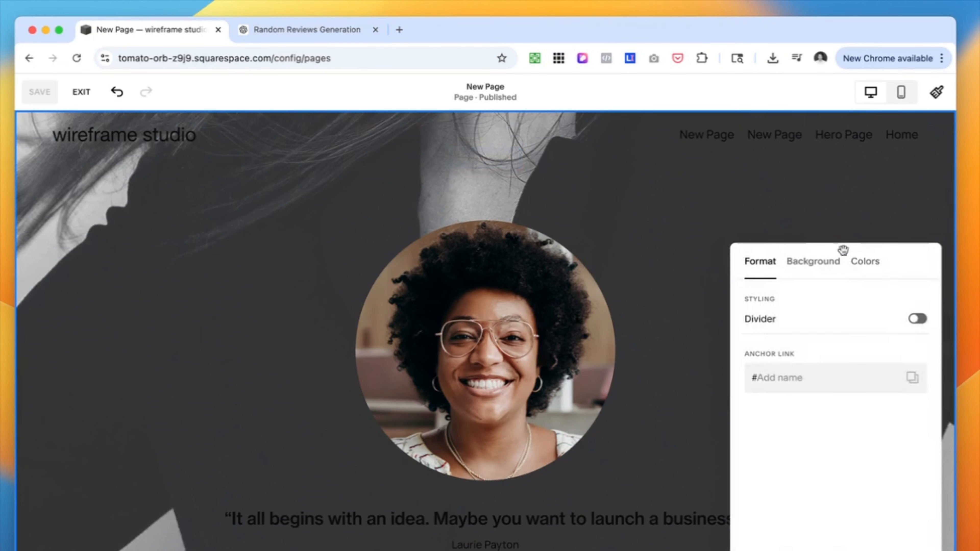
click(870, 267)
scroll(784, 463, down, 5)
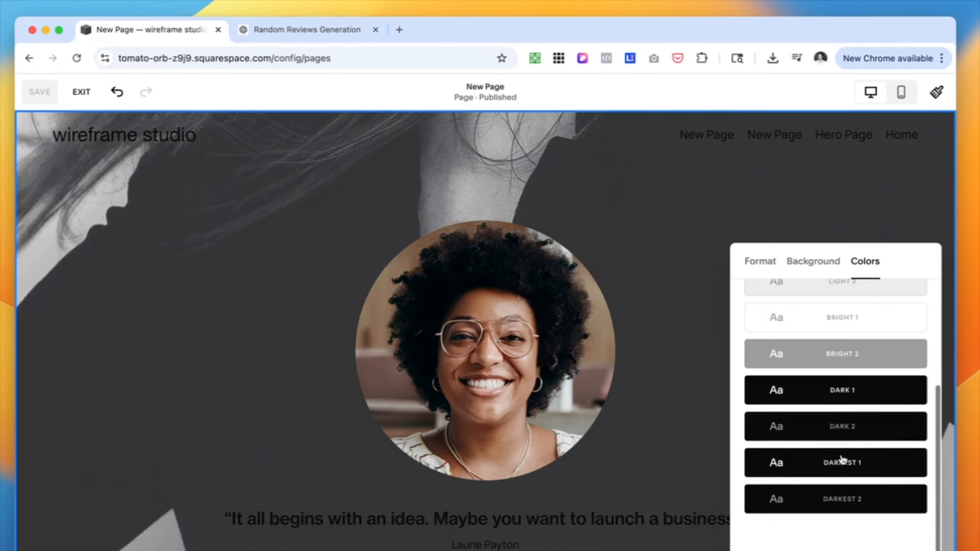
click(859, 390)
scroll(629, 437, down, 2)
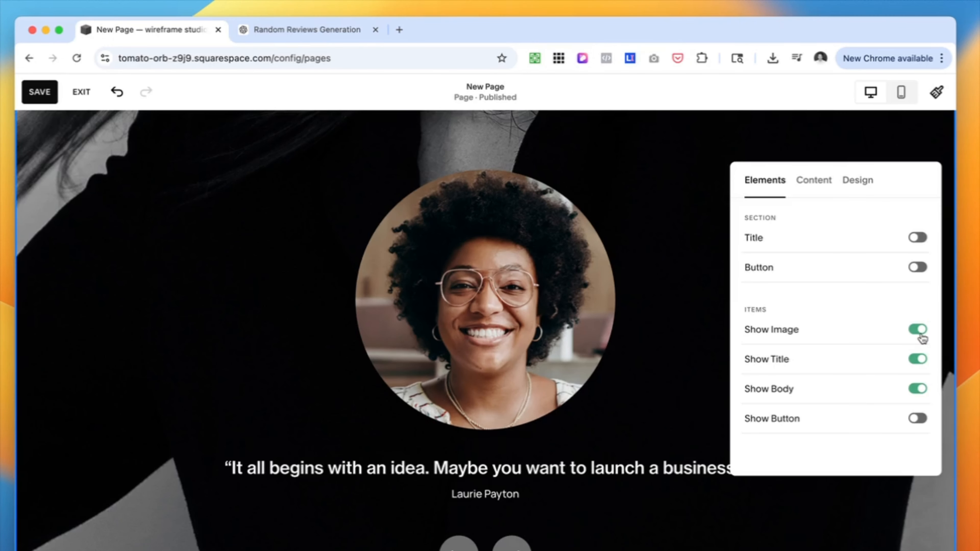
click(918, 330)
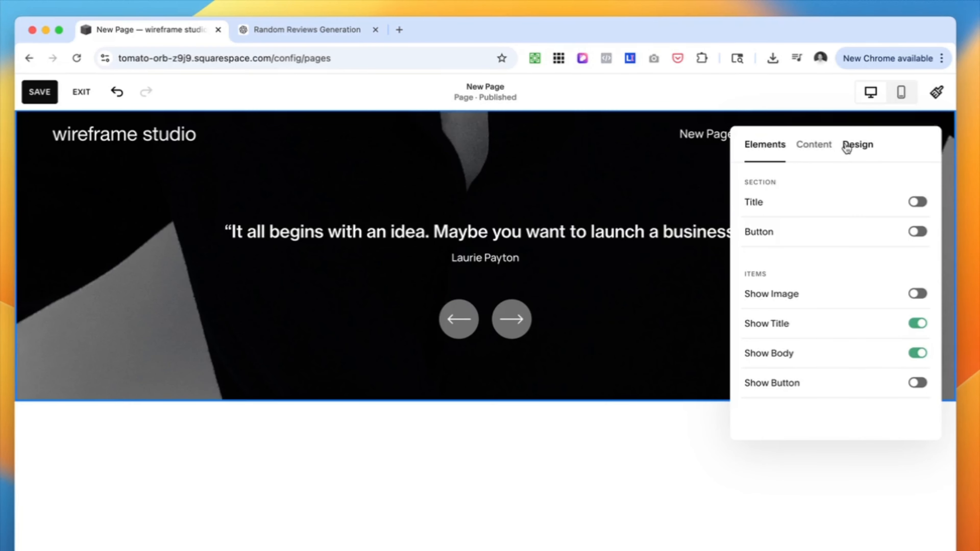
Switch the carousel to custom text sizes, with 3.7rem for the item title and 1.5rem for the item description
click(861, 150)
scroll(861, 352, down, 2)
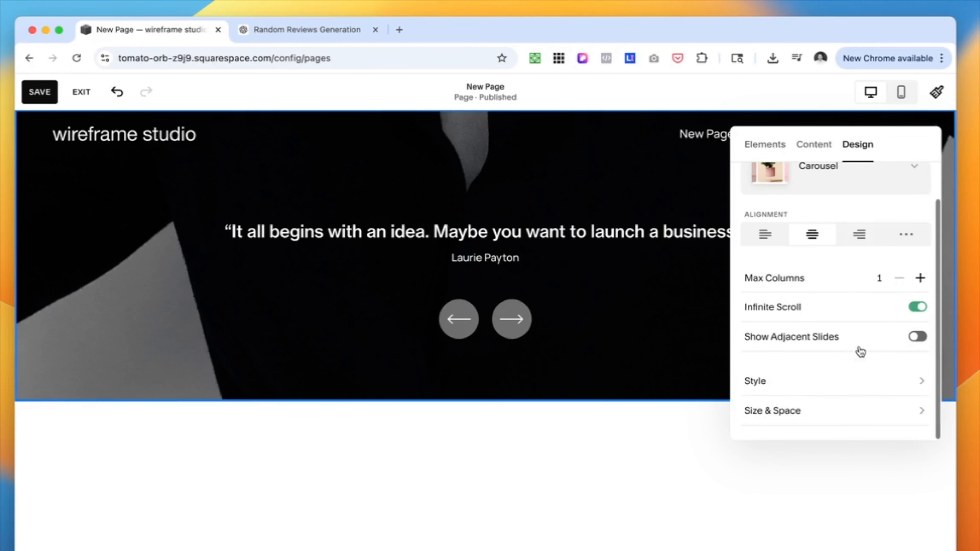
click(922, 382)
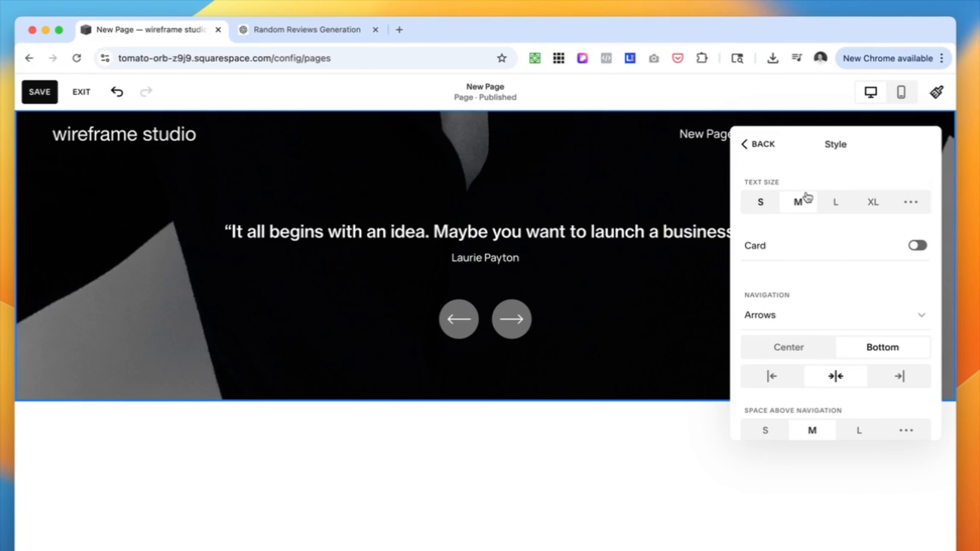
click(913, 202)
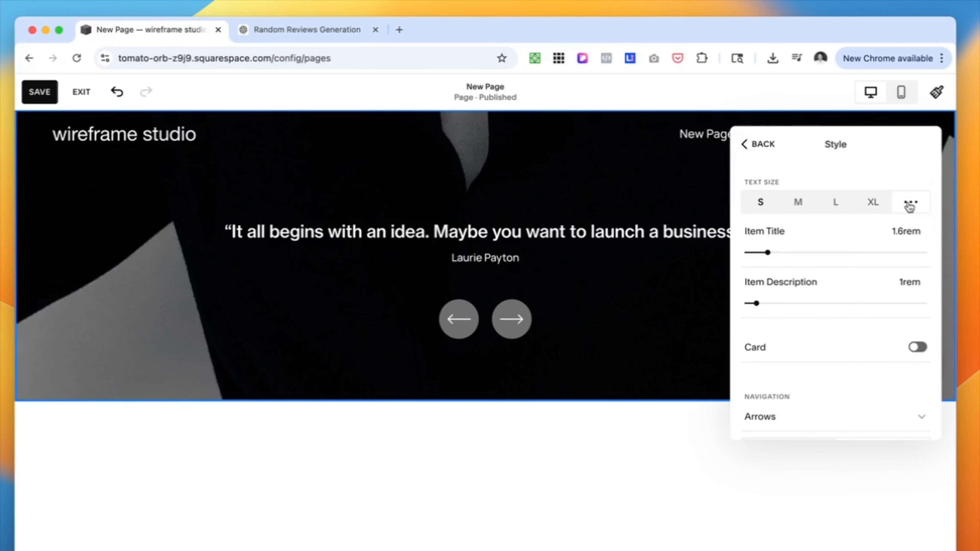
drag(768, 253, 805, 242)
drag(756, 335, 764, 335)
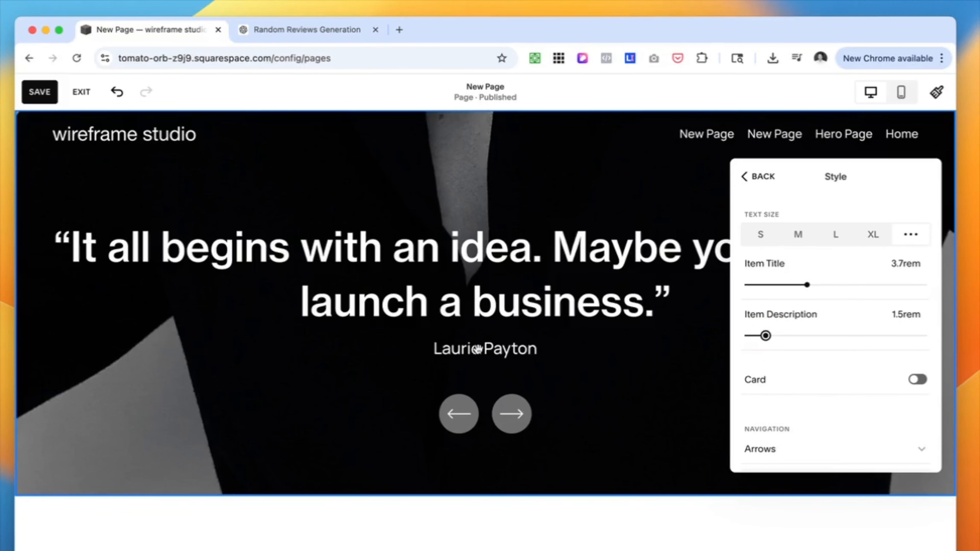
Set a custom content width of 81% for the testimonials carousel
click(758, 176)
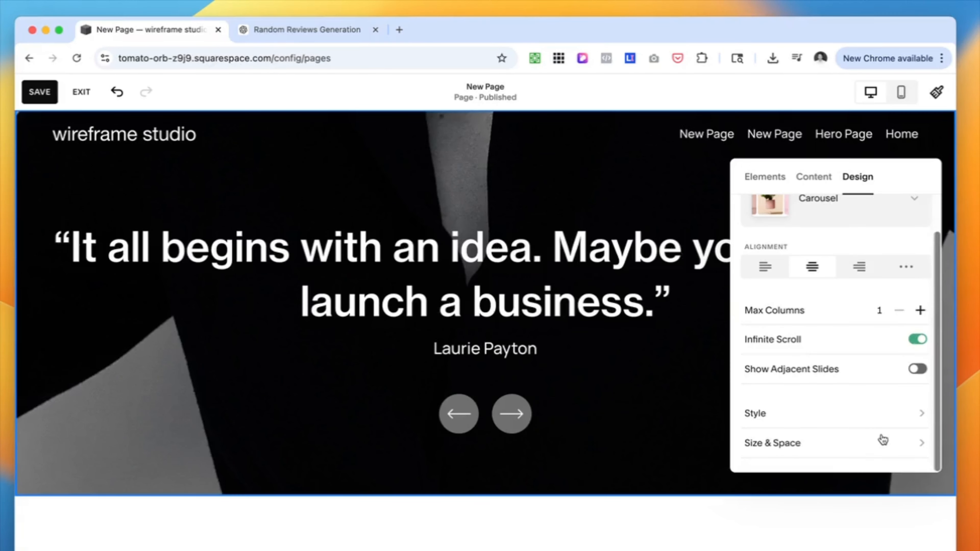
click(922, 443)
scroll(857, 324, down, 1)
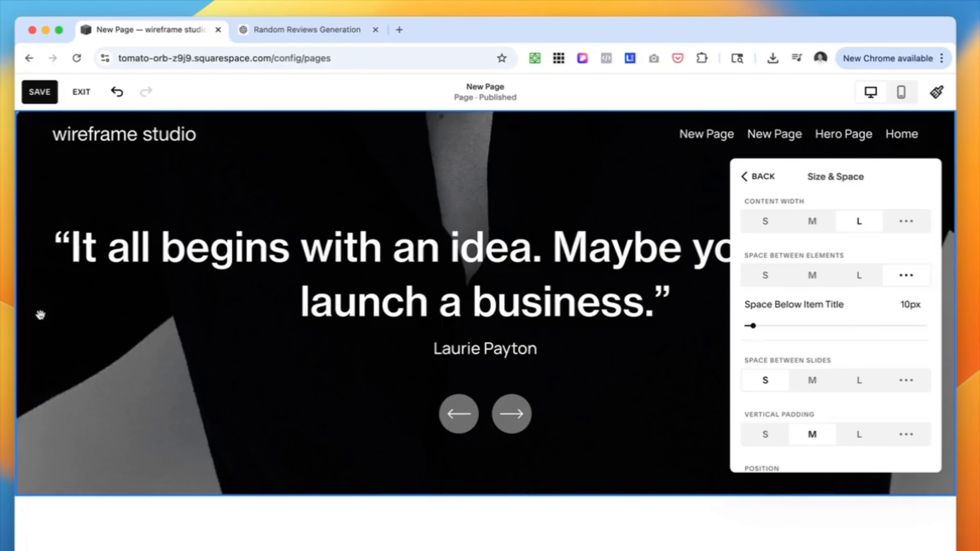
scroll(789, 314, down, 1)
scroll(789, 315, up, 3)
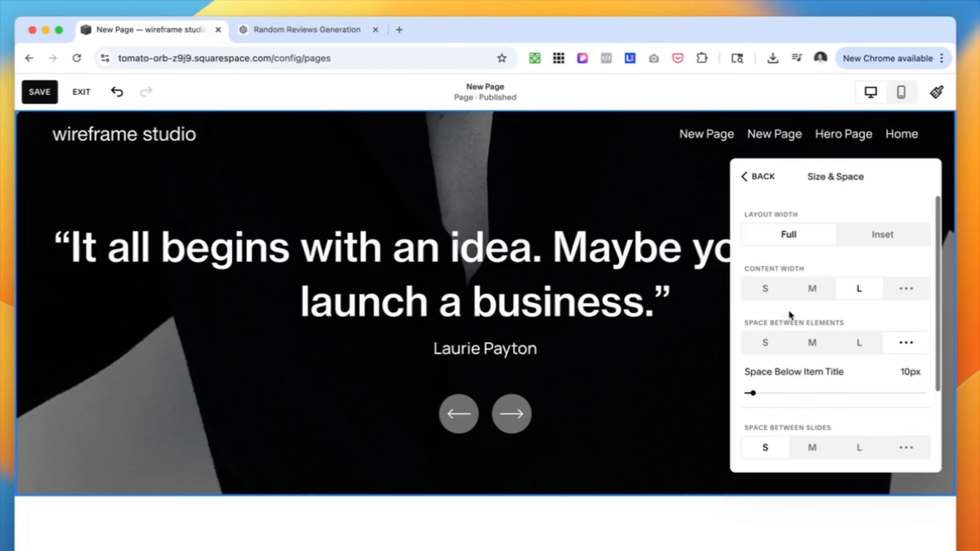
scroll(774, 421, down, 3)
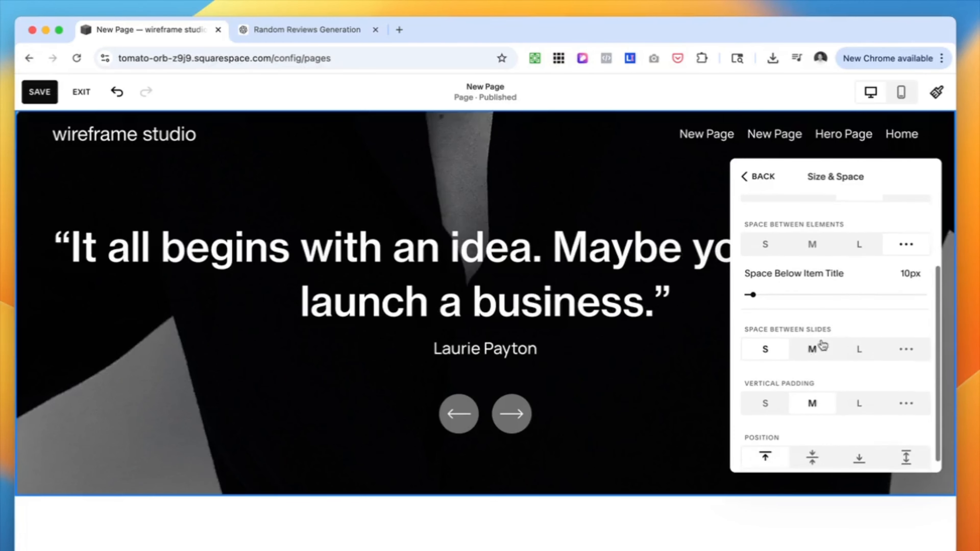
scroll(812, 404, up, 3)
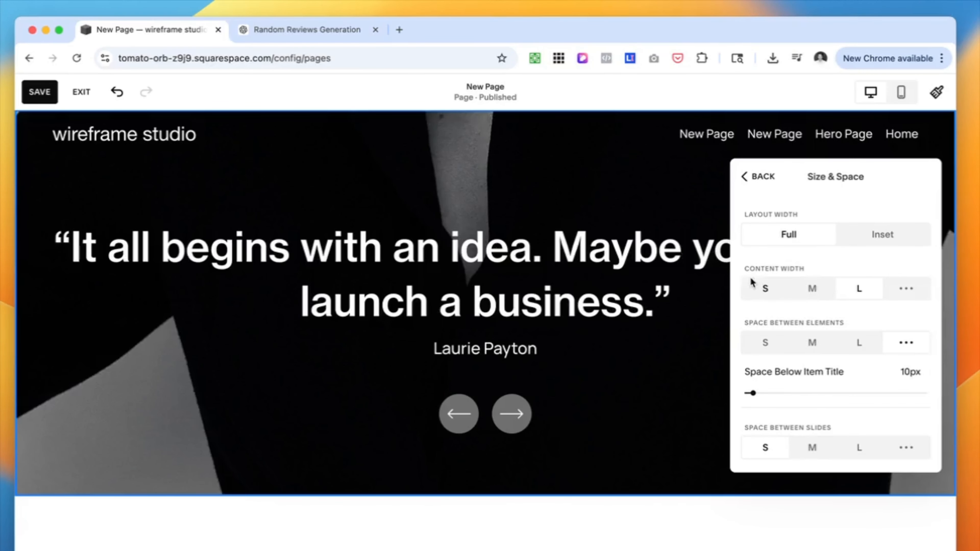
click(906, 296)
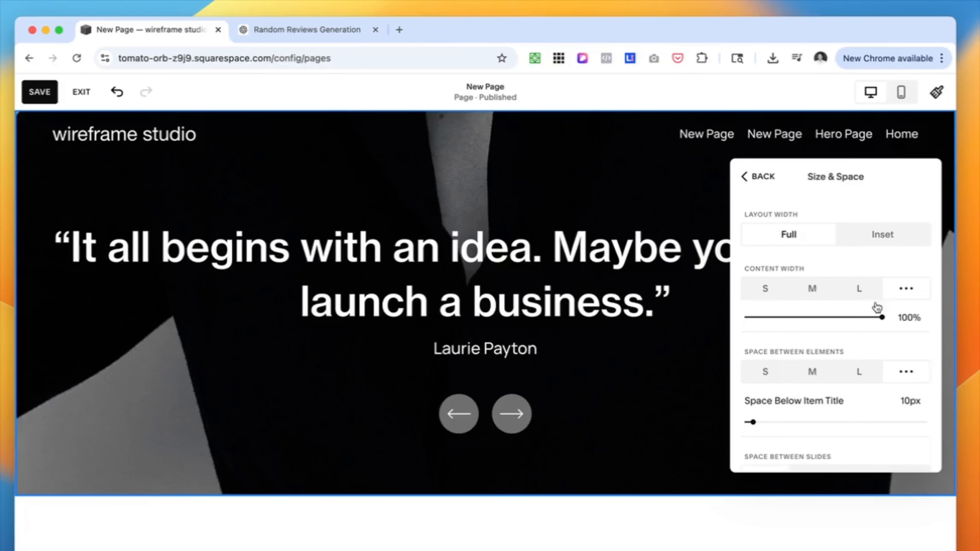
drag(881, 317, 850, 316)
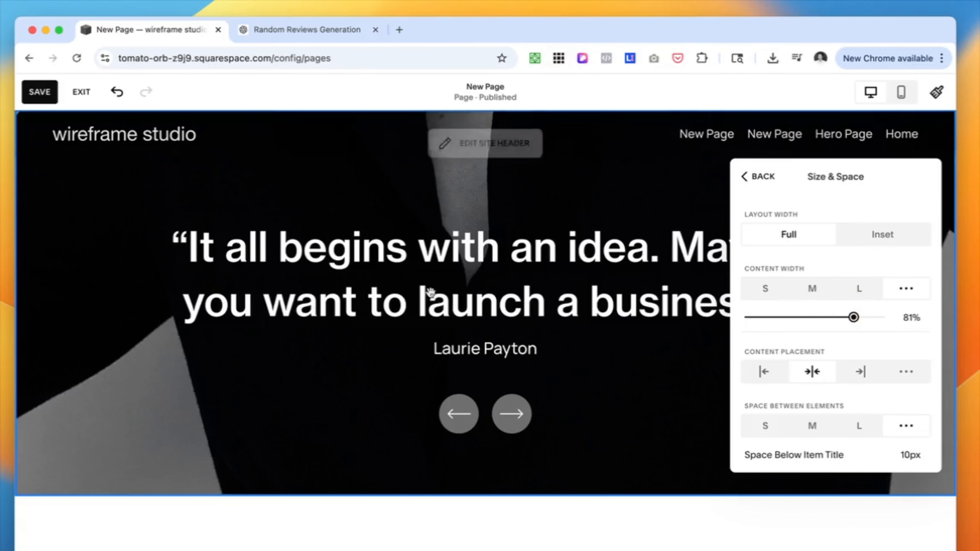
Switch the section to custom vertical padding, with 13vmax at the top and a larger bottom padding
scroll(827, 431, down, 3)
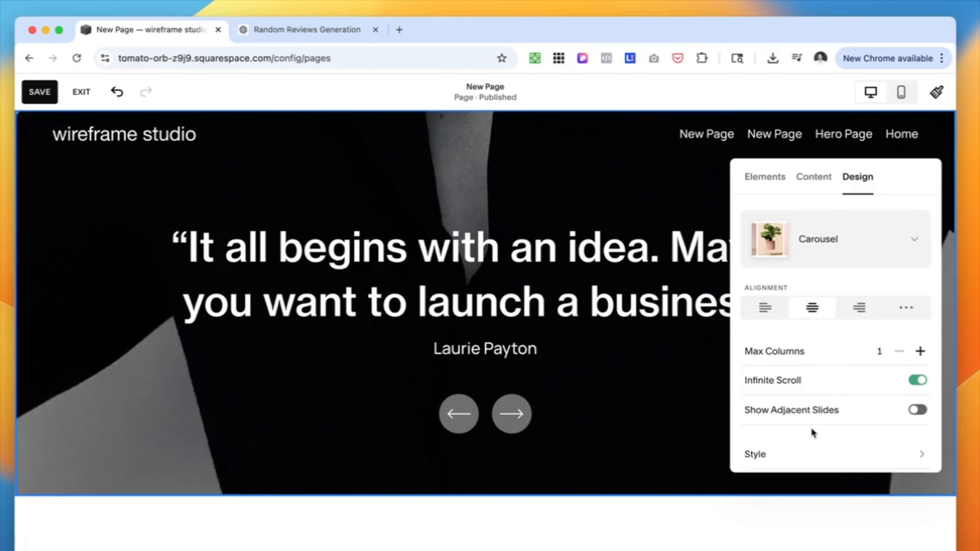
scroll(812, 433, down, 1)
click(779, 443)
scroll(811, 366, down, 3)
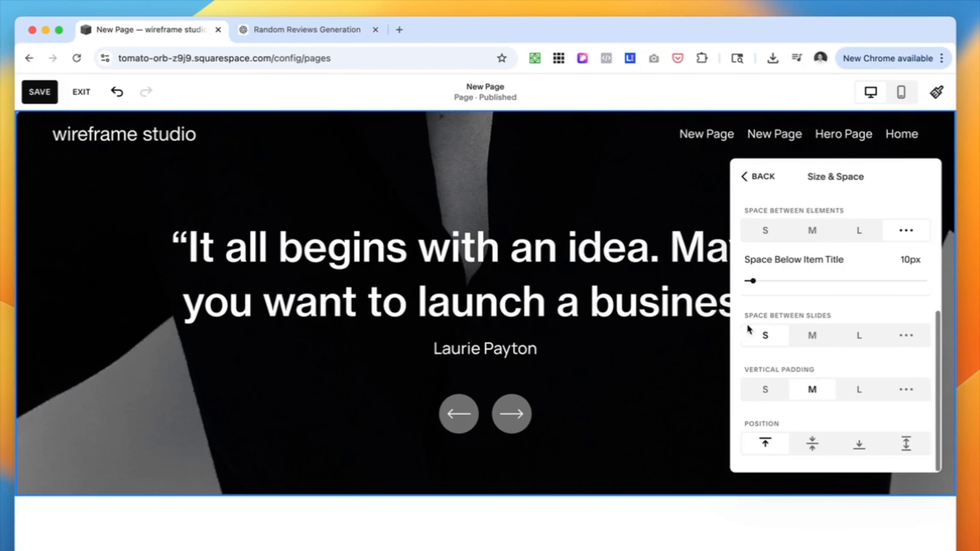
click(905, 392)
scroll(849, 409, down, 3)
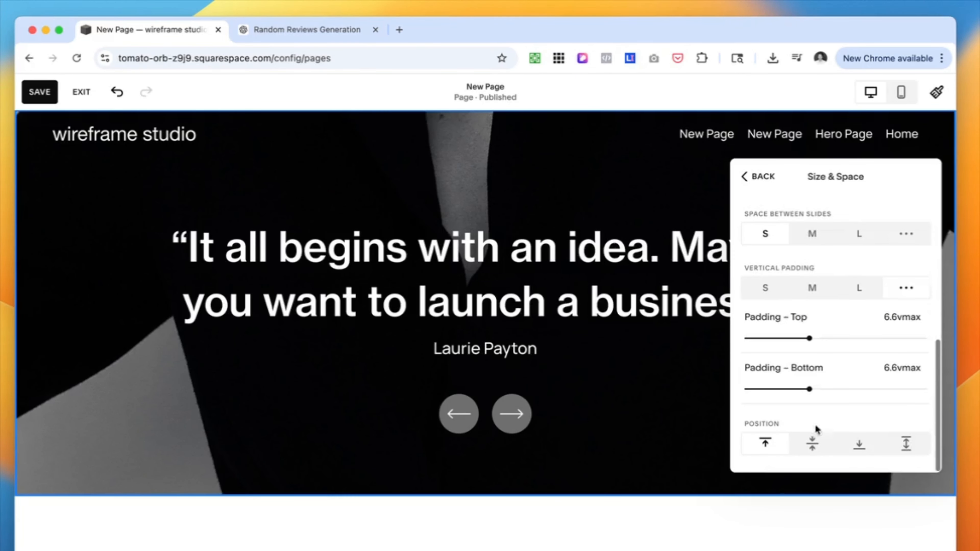
drag(807, 340, 860, 340)
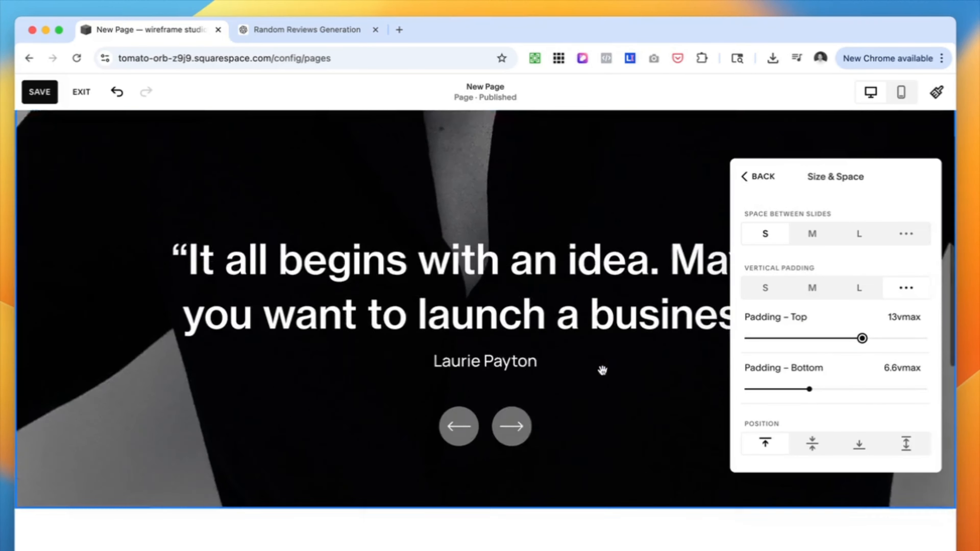
drag(815, 373, 880, 376)
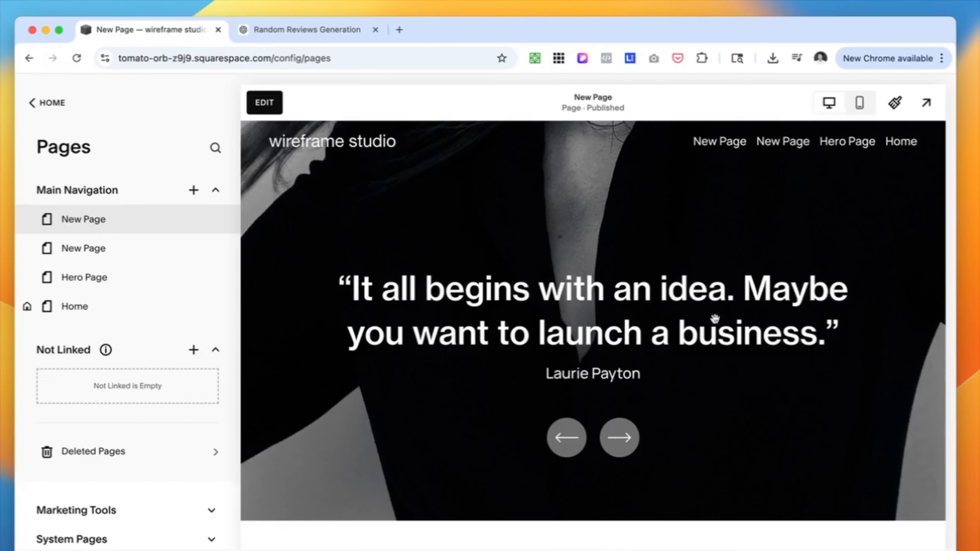
Make the carousel's arrow background fully transparent in the site-wide Dark 1 color theme and save the change
click(893, 101)
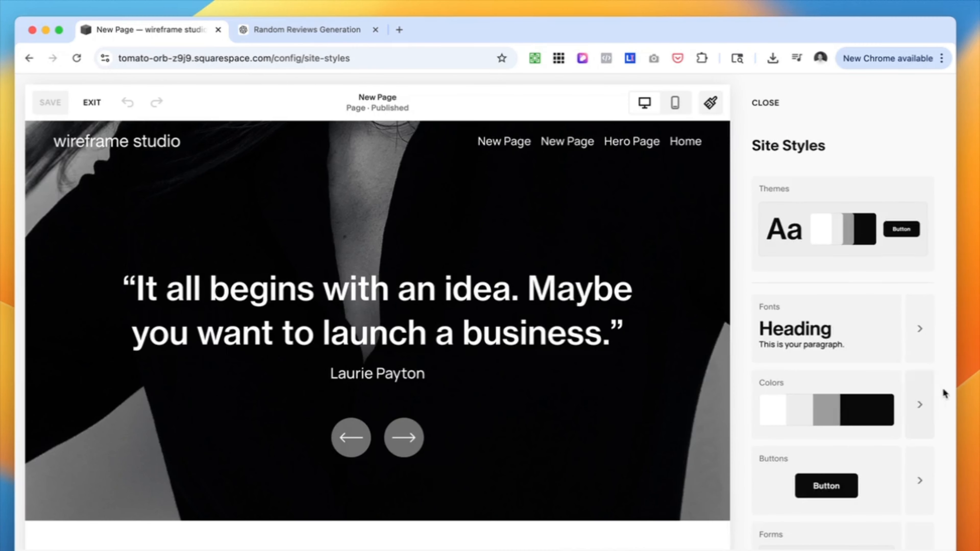
click(934, 384)
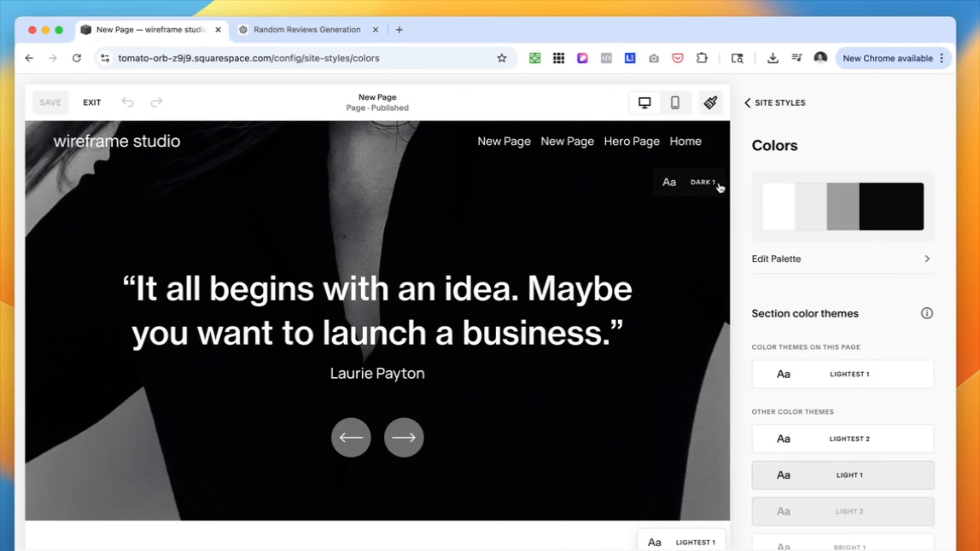
scroll(787, 386, down, 5)
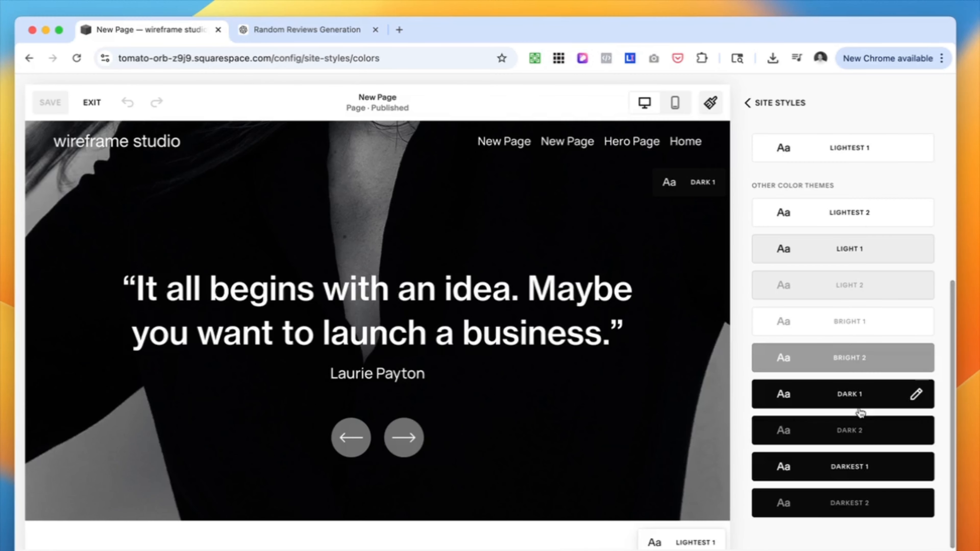
click(857, 396)
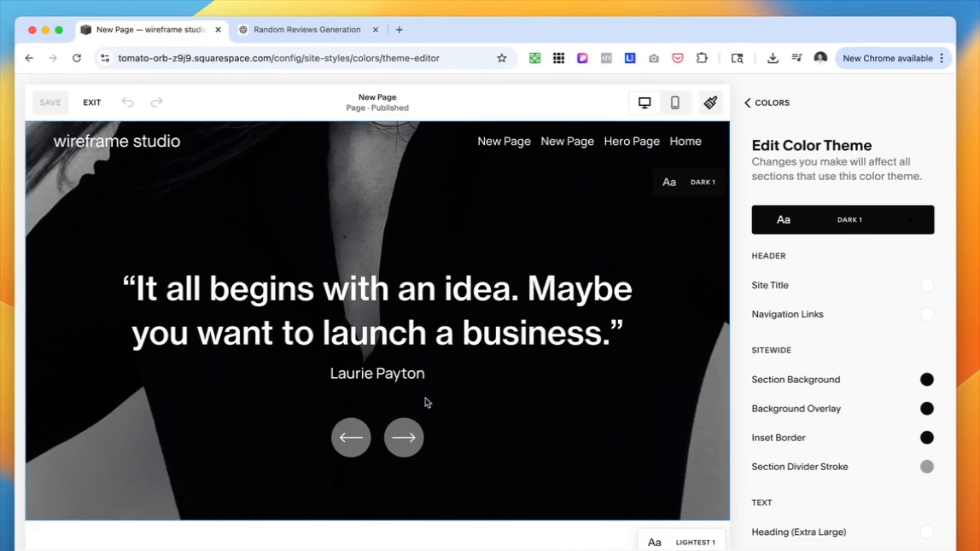
click(437, 434)
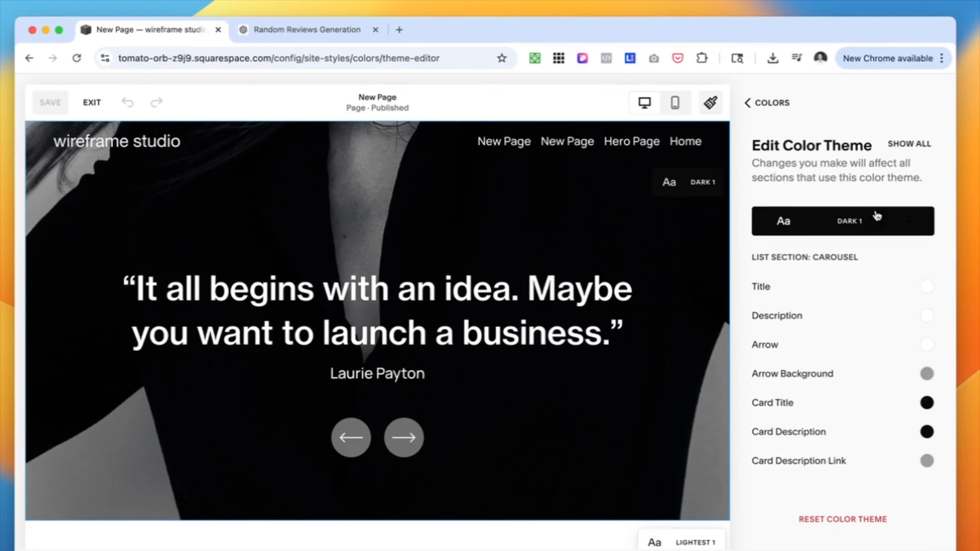
click(926, 374)
drag(934, 375, 504, 391)
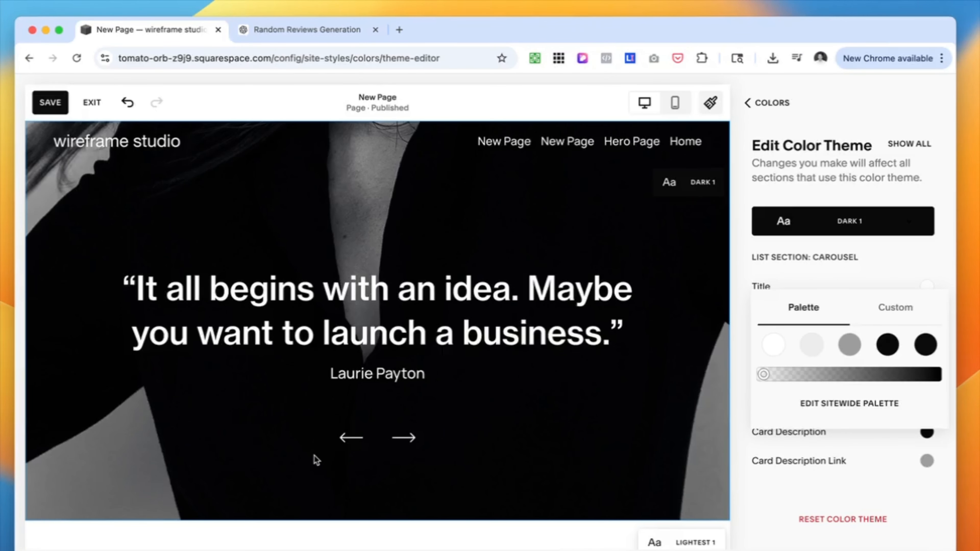
click(744, 365)
click(50, 103)
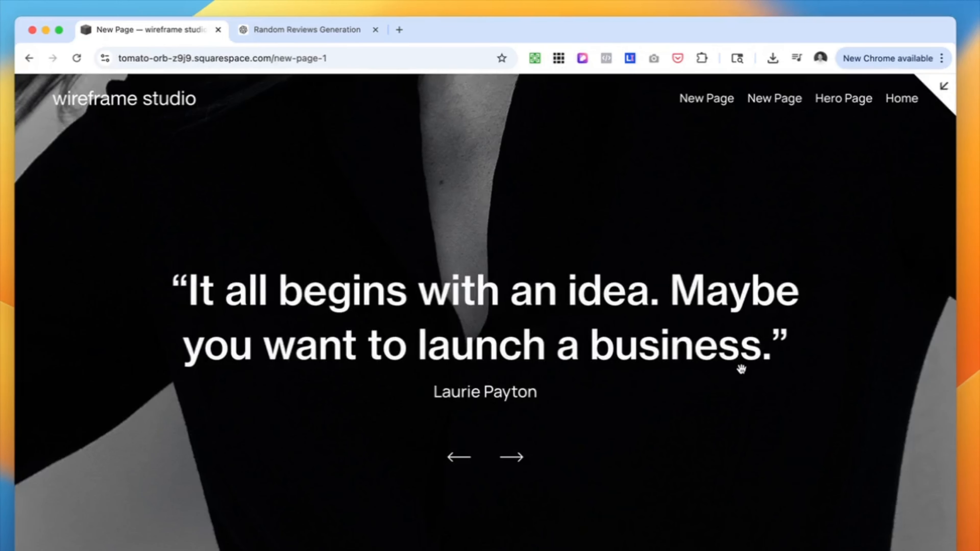
Swipe through the testimonials in the full-page preview, return to the page editor view and check the carousel there
drag(825, 359, 529, 359)
drag(846, 354, 455, 354)
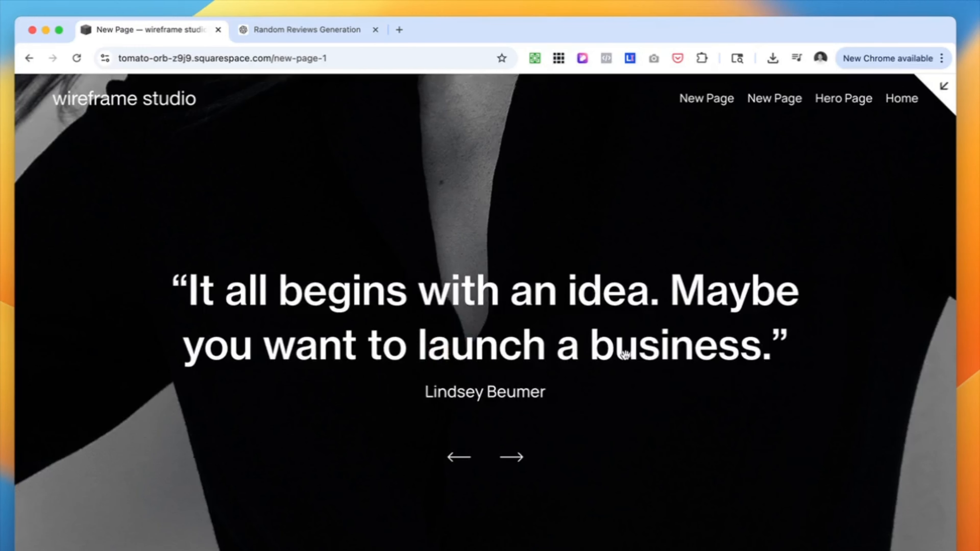
drag(624, 354, 219, 355)
drag(722, 339, 524, 337)
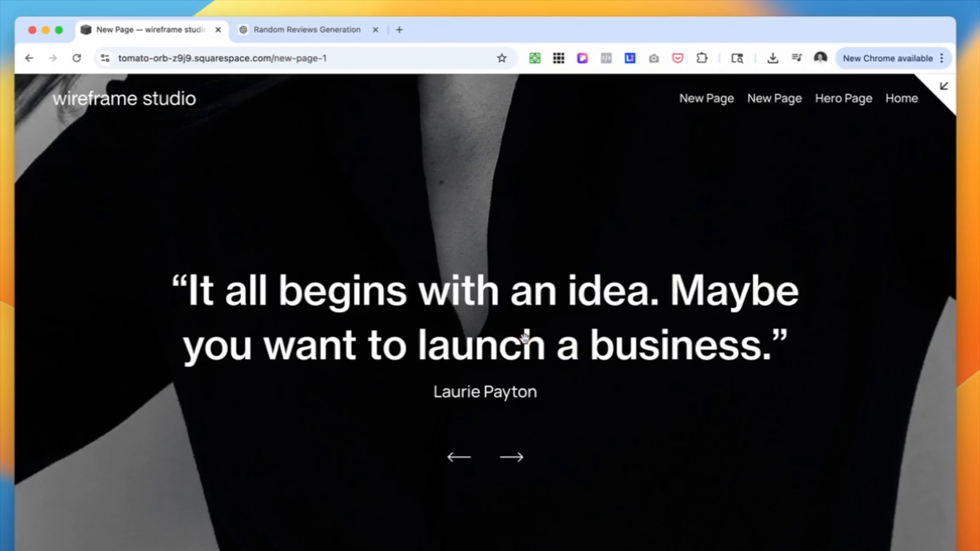
drag(699, 350, 414, 341)
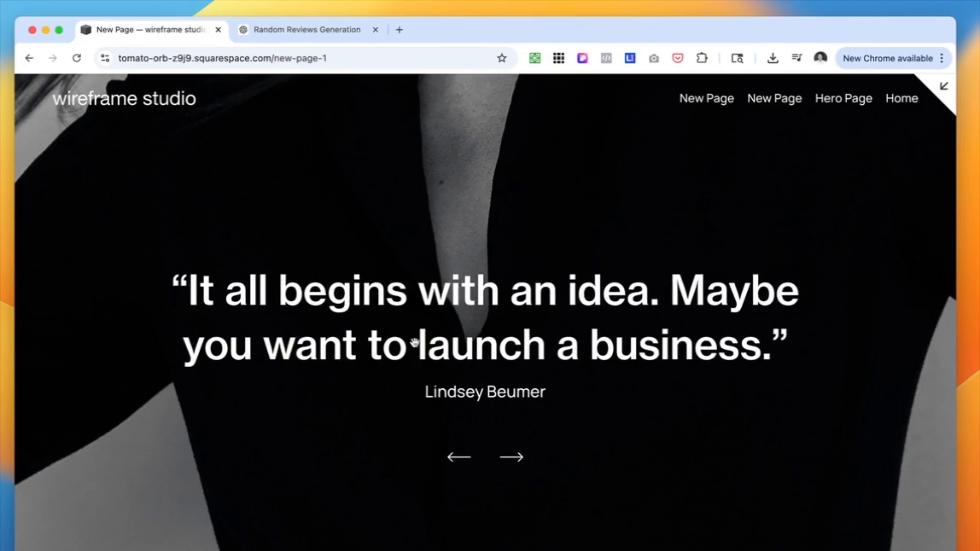
drag(614, 349, 444, 350)
key(Escape)
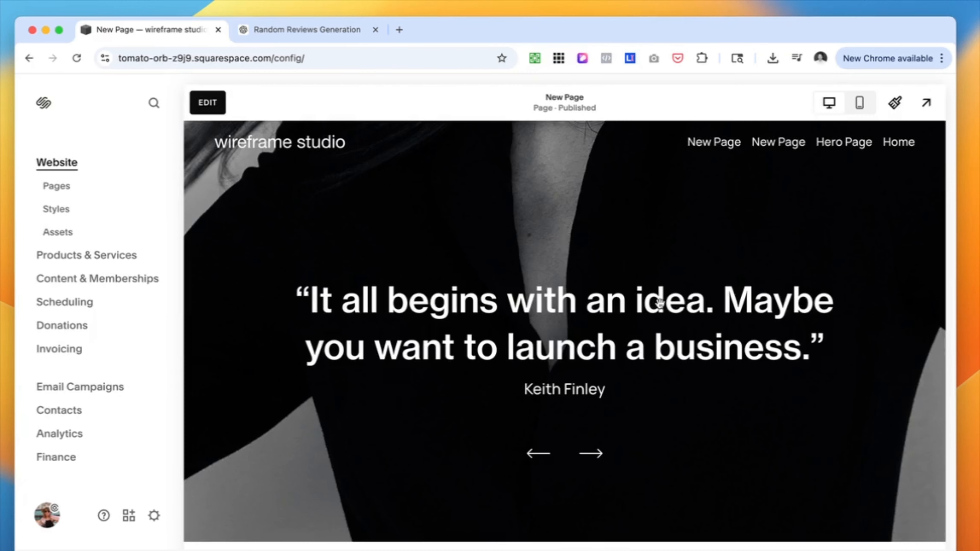
scroll(667, 372, down, 2)
scroll(670, 373, up, 2)
drag(691, 379, 596, 347)
drag(700, 344, 633, 335)
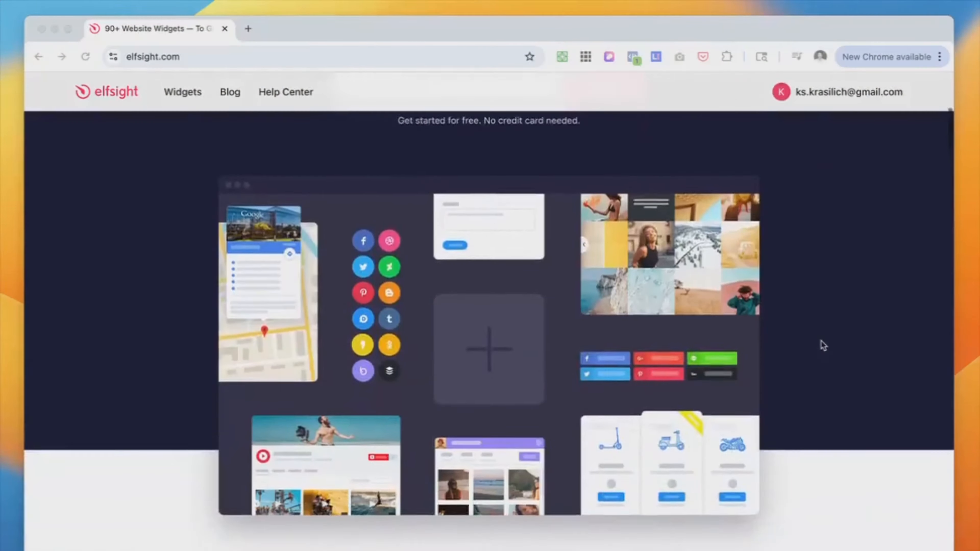
Switch to Elfsight, browse its widget catalog and start a Yelp Reviews widget
scroll(820, 341, down, 15)
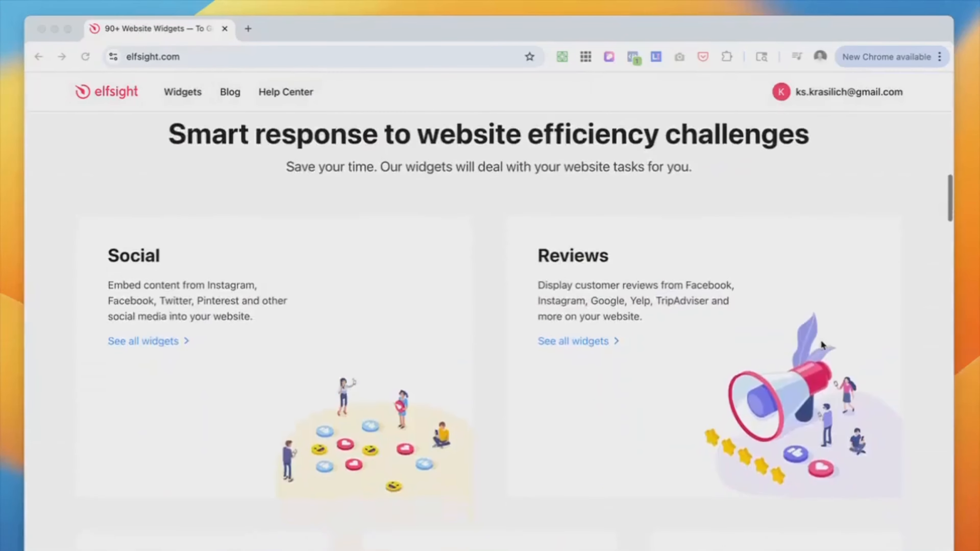
scroll(822, 345, down, 8)
click(191, 94)
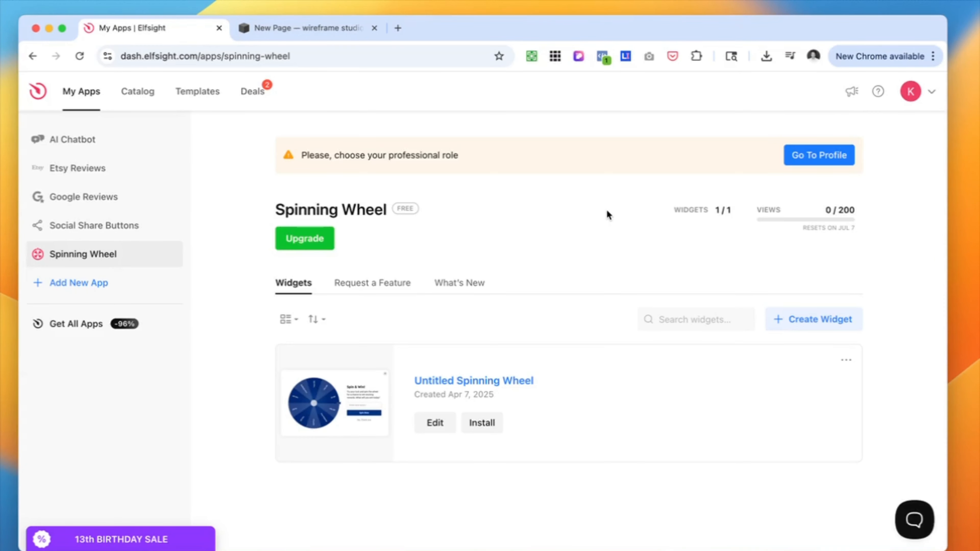
click(137, 93)
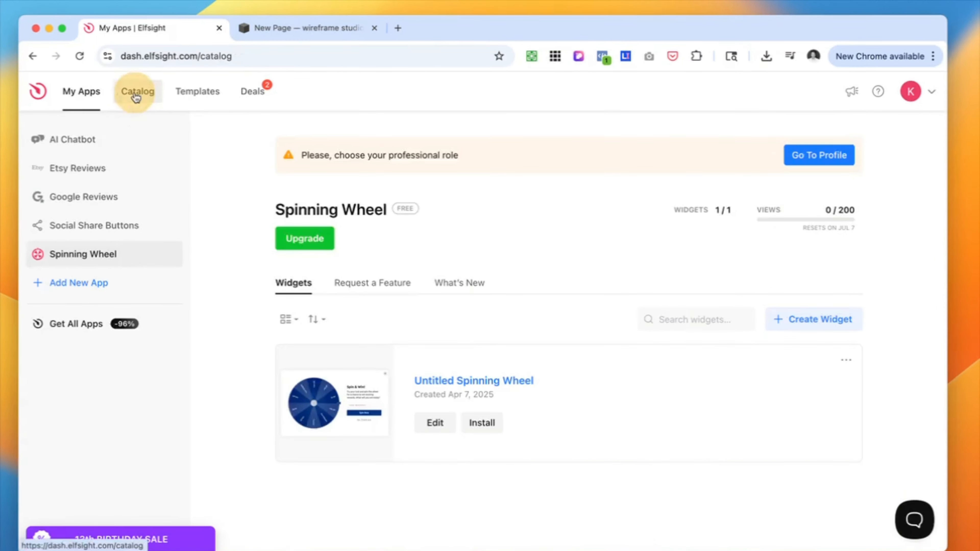
scroll(423, 304, down, 20)
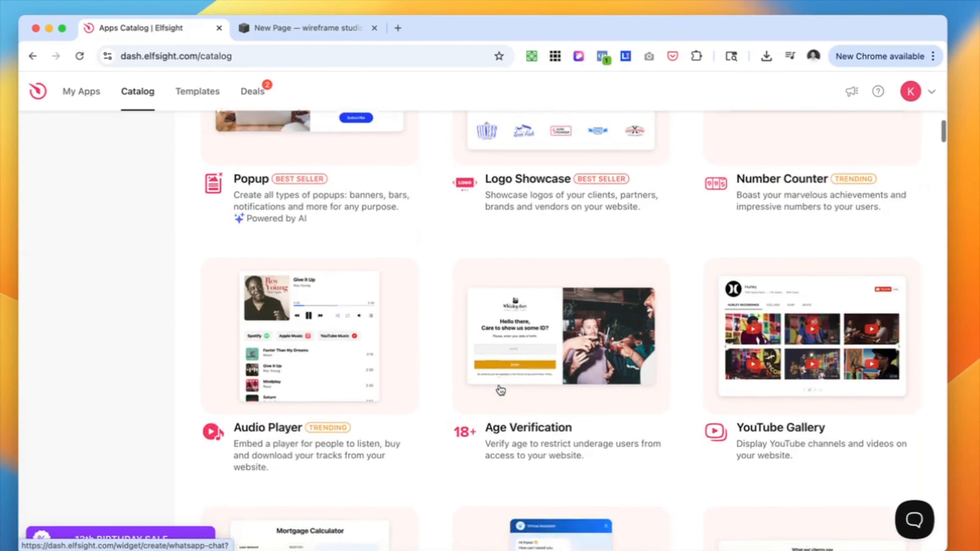
scroll(499, 390, up, 15)
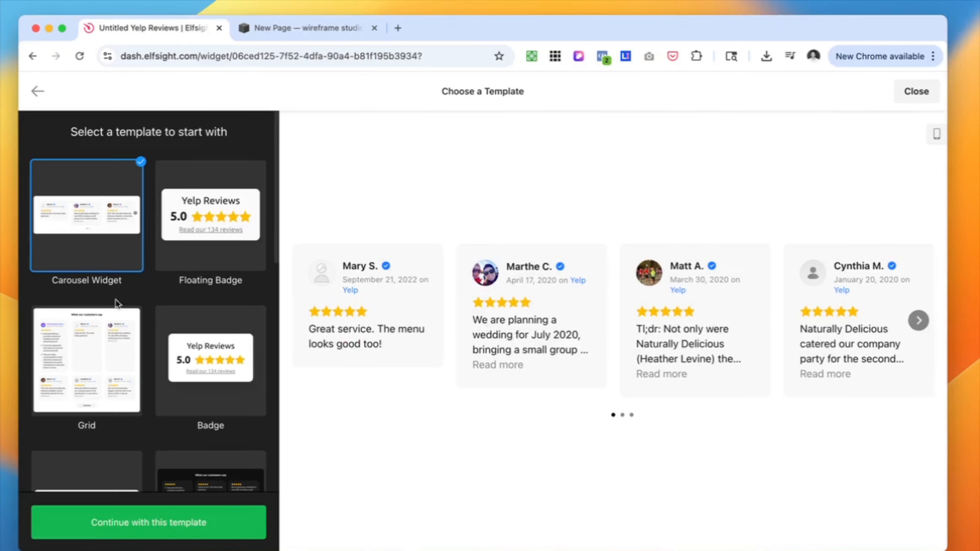
Compare the Floating Badge, Carousel Widget and Grid templates for the Yelp reviews and continue with Grid
click(208, 219)
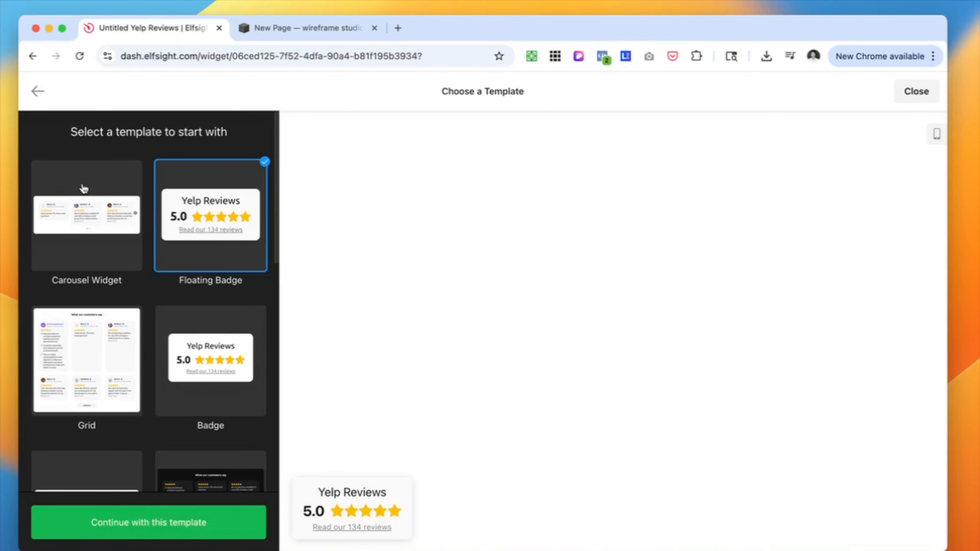
click(64, 253)
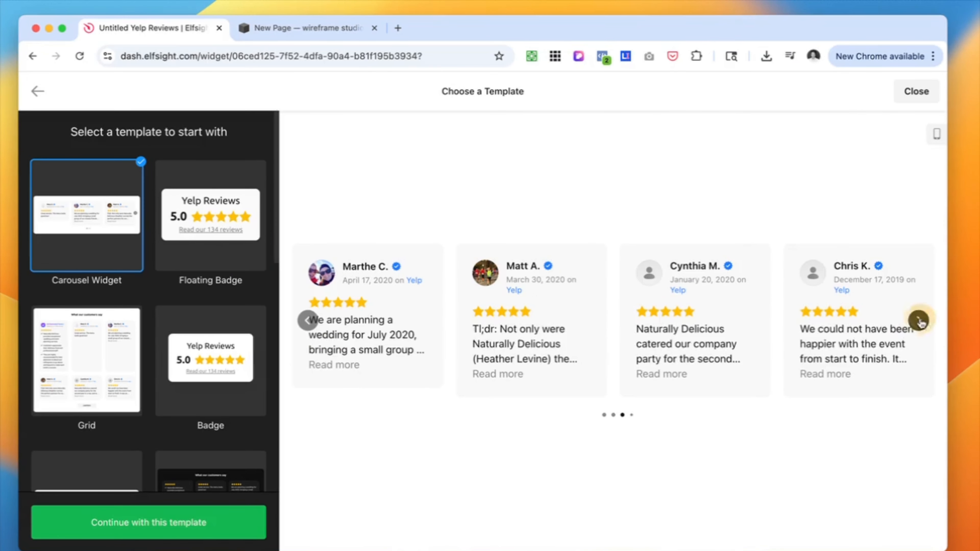
click(212, 214)
click(98, 389)
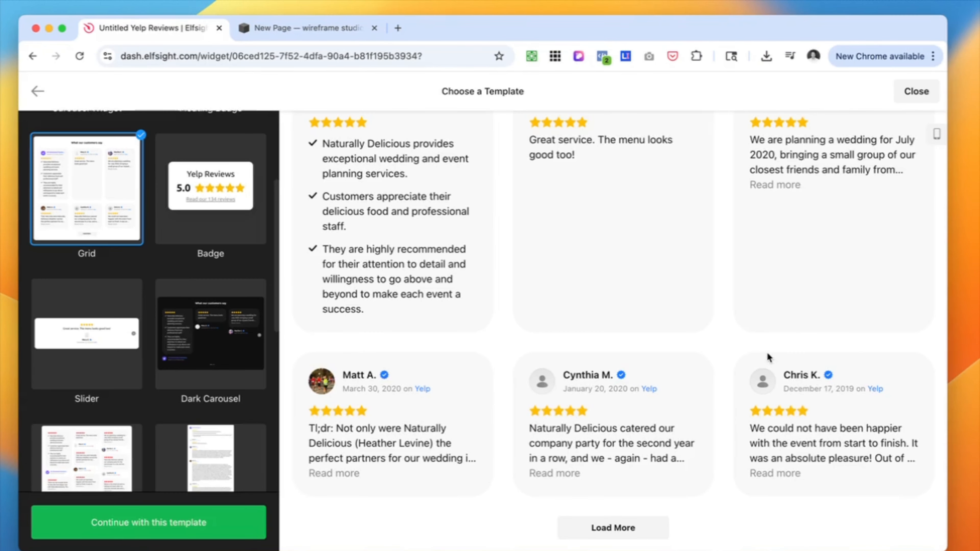
scroll(214, 414, up, 3)
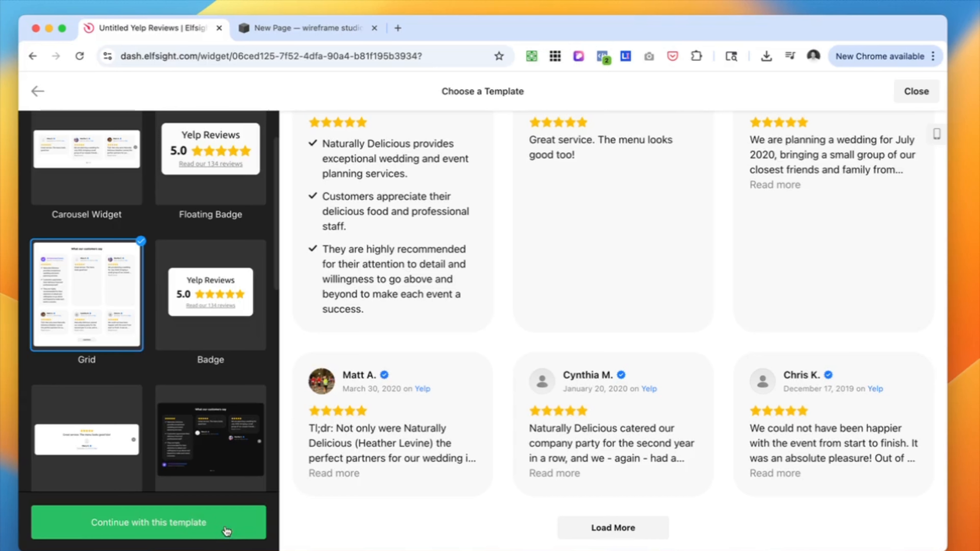
click(185, 529)
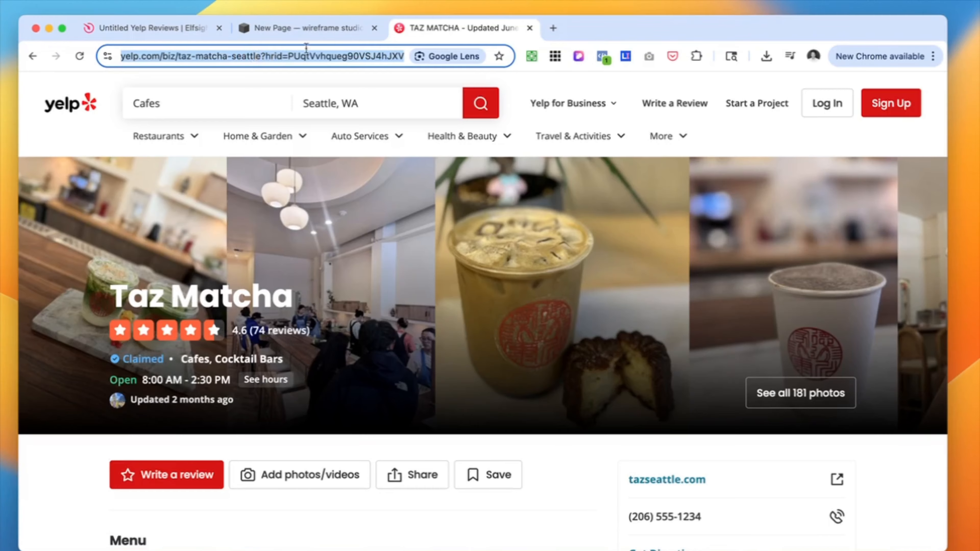
Paste the TAZ MATCHA Yelp business link as the review widget's source URL
click(273, 28)
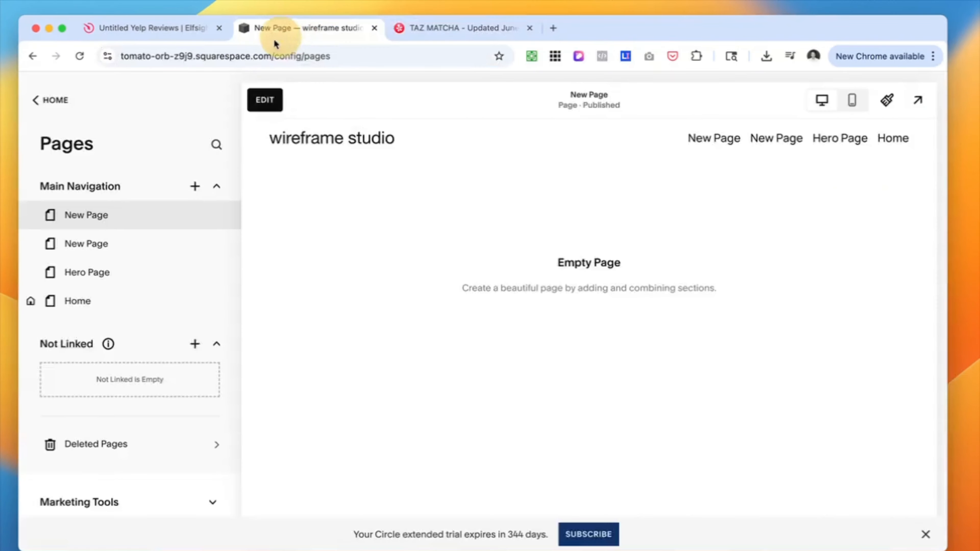
click(185, 31)
click(112, 176)
text(https://www.yelp.com/biz/taz-matcha-seattle?hrid=PUqtVvhqueg90VSJ4hJXVw)
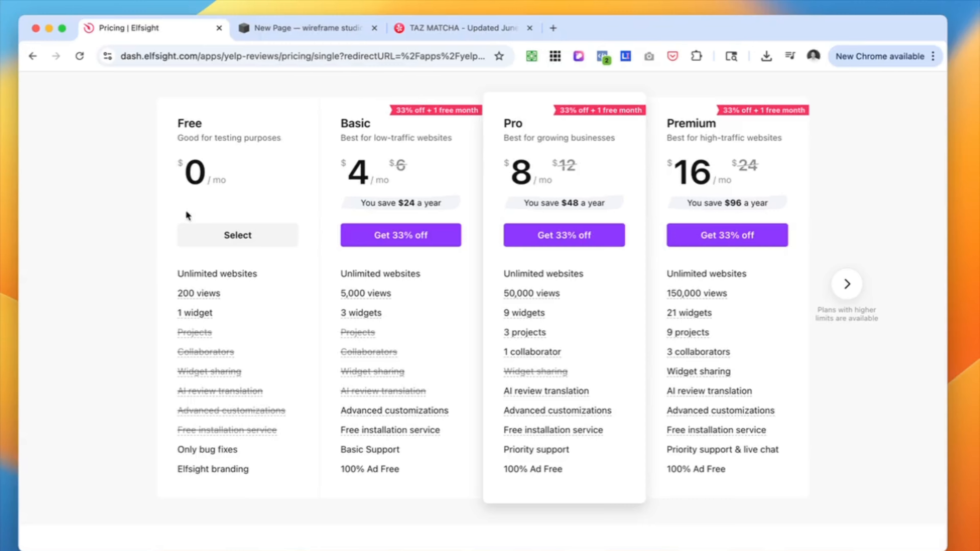
Publish the Yelp Reviews widget on the Free plan and copy its embed code
click(267, 239)
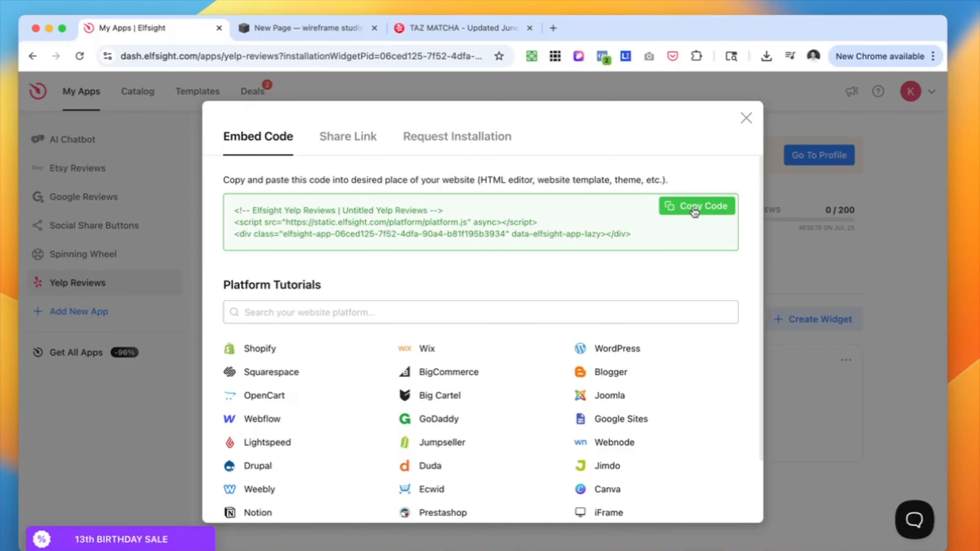
click(694, 208)
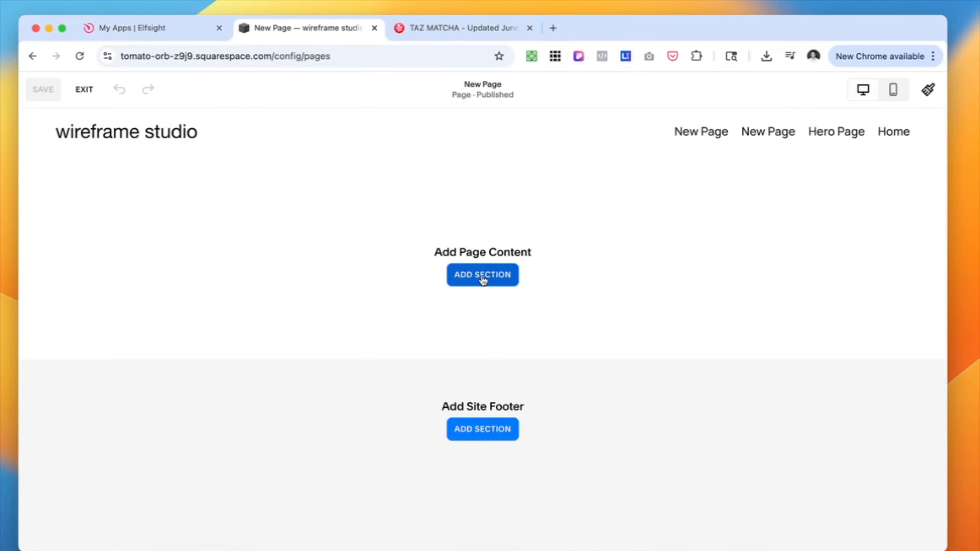
Switch to the empty Squarespace page, add a section with a Code block and replace its sample HTML with the copied Elfsight code
click(474, 275)
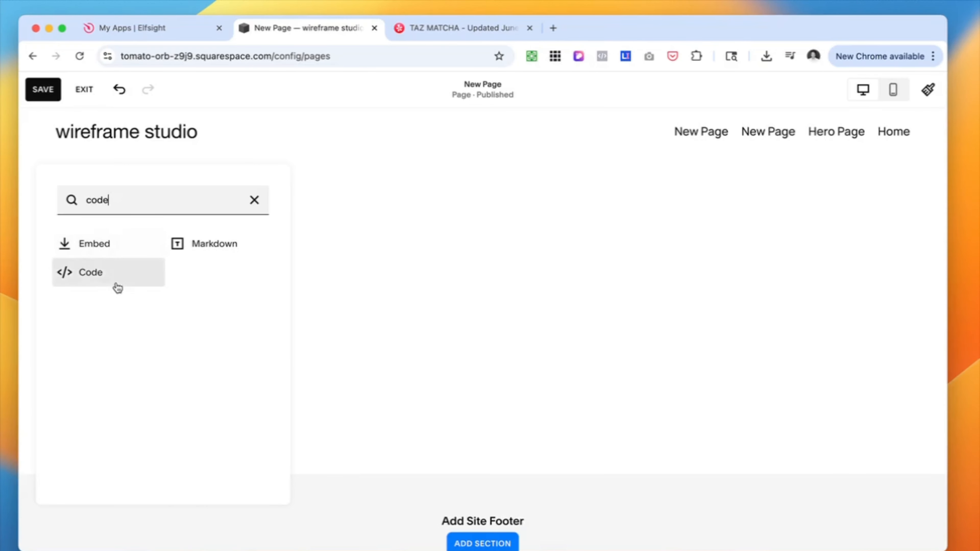
click(111, 278)
click(71, 190)
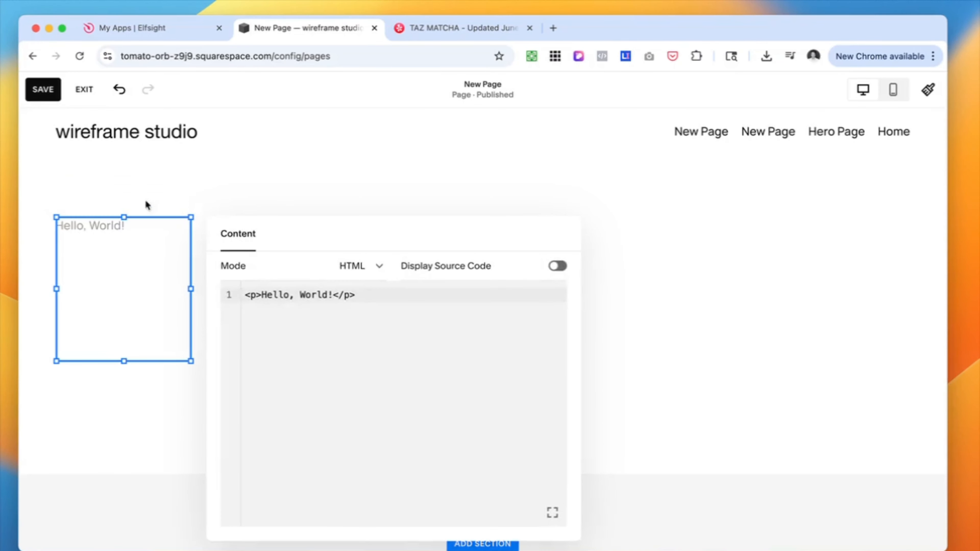
click(294, 300)
key(super+a)
key(super+v)
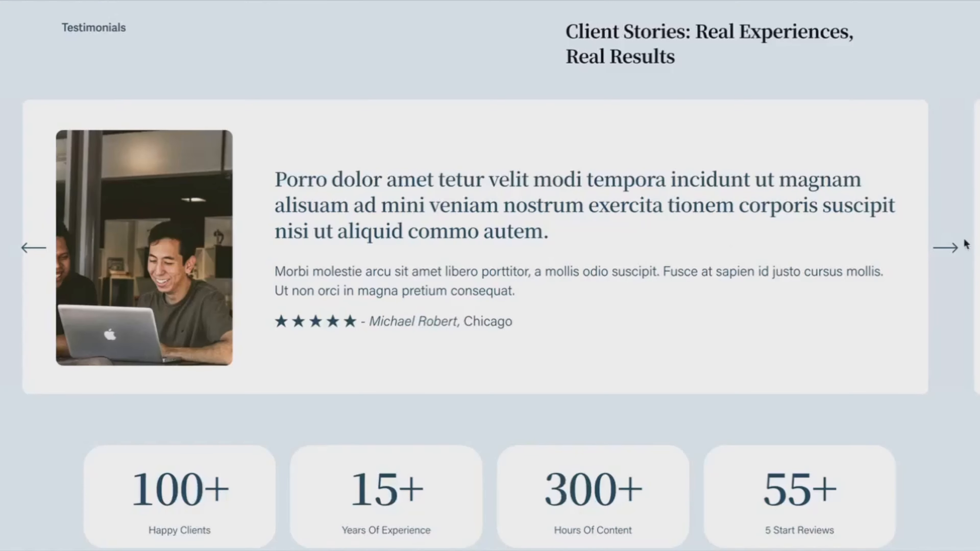
Examine the testimonial layouts on the example template sites, advancing their carousels and looking through the Folio, Balance, .STUDIO and Non Profit pages
click(945, 249)
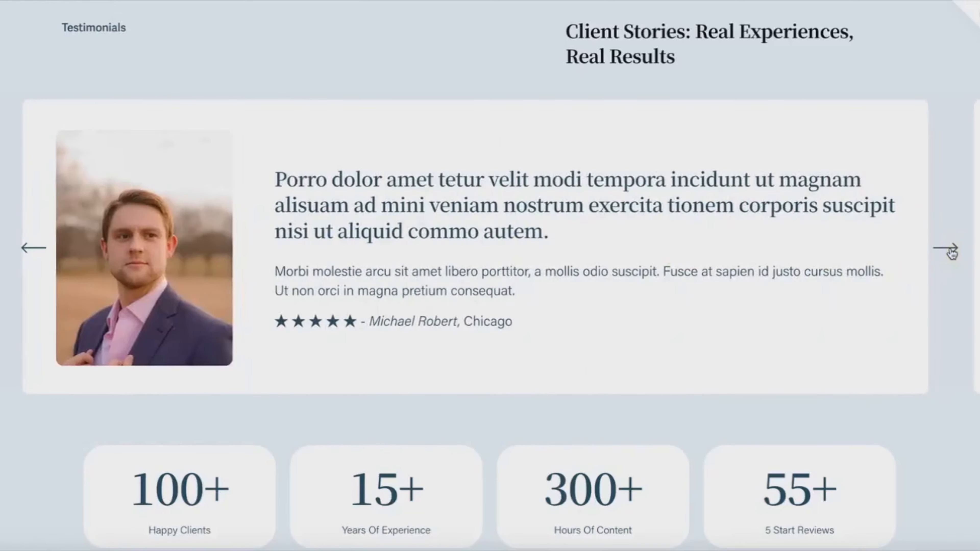
click(952, 251)
click(944, 249)
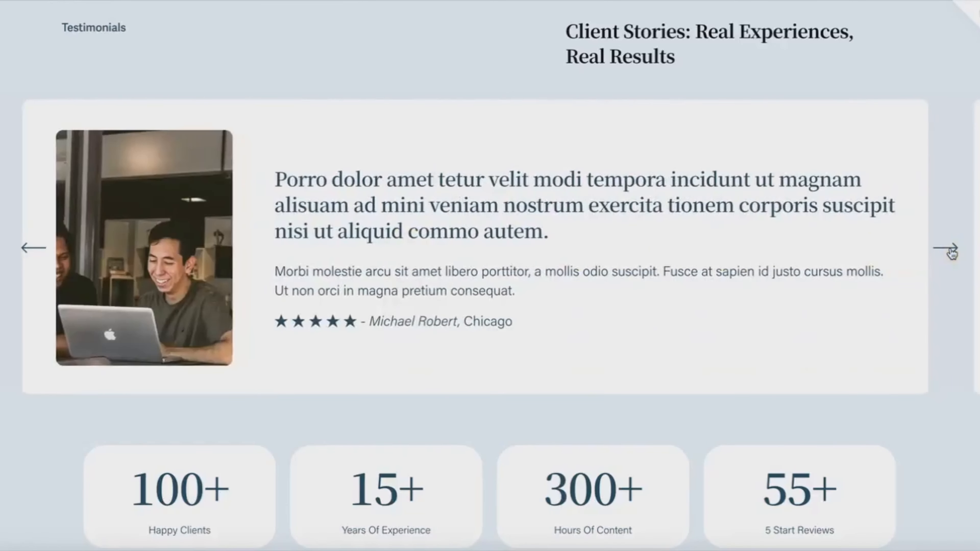
click(945, 250)
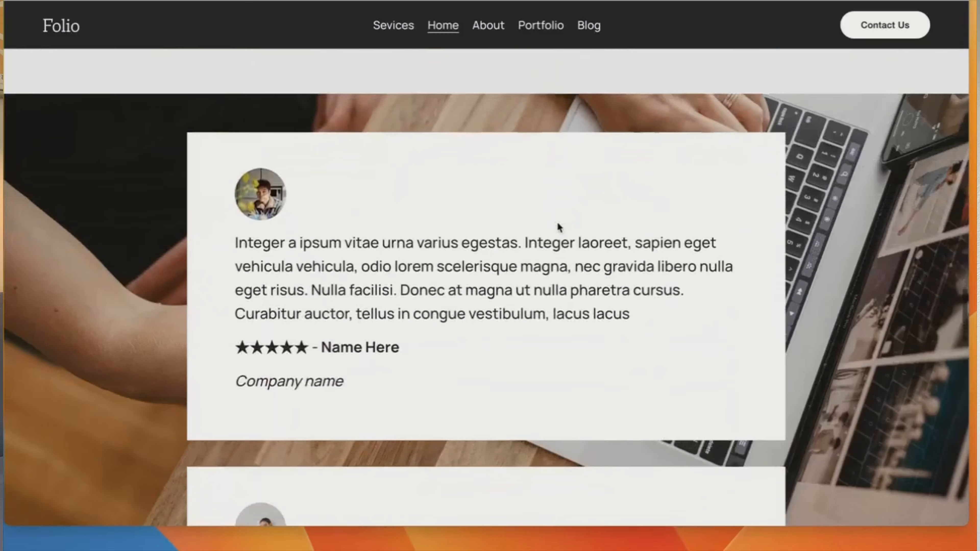
scroll(556, 225, down, 8)
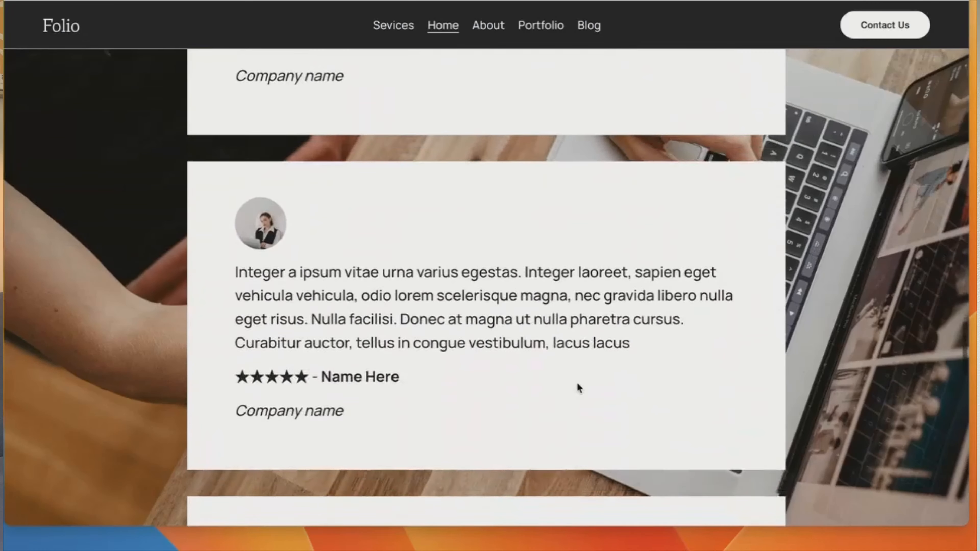
scroll(576, 382, down, 6)
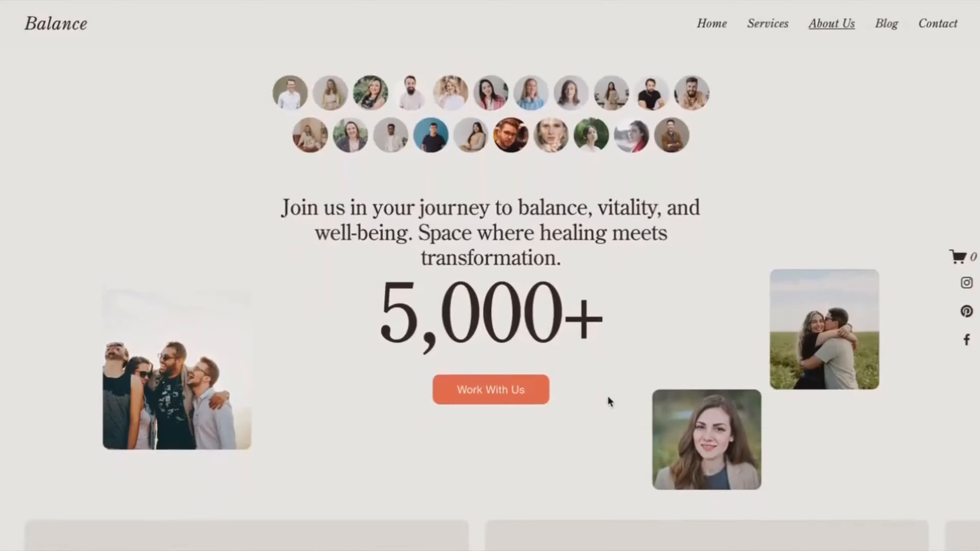
scroll(608, 398, down, 6)
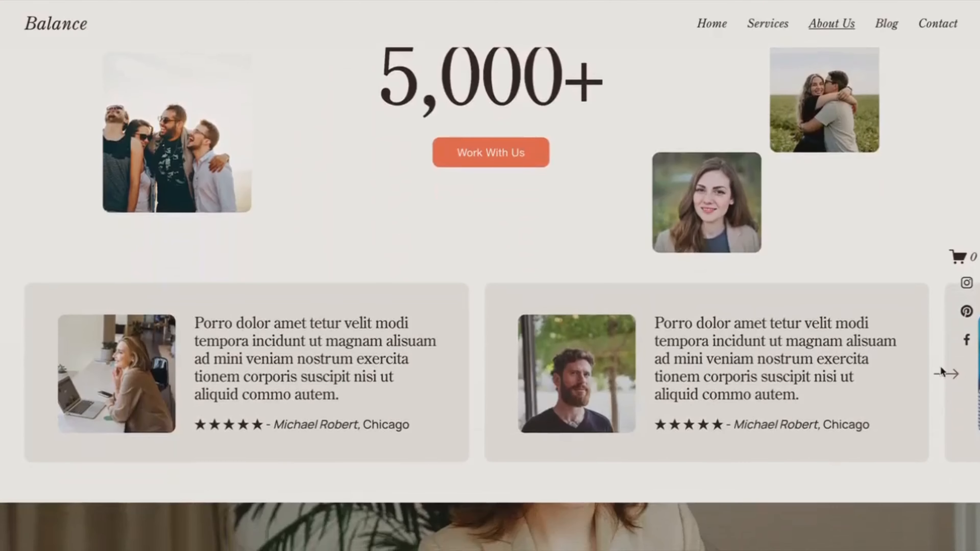
click(947, 378)
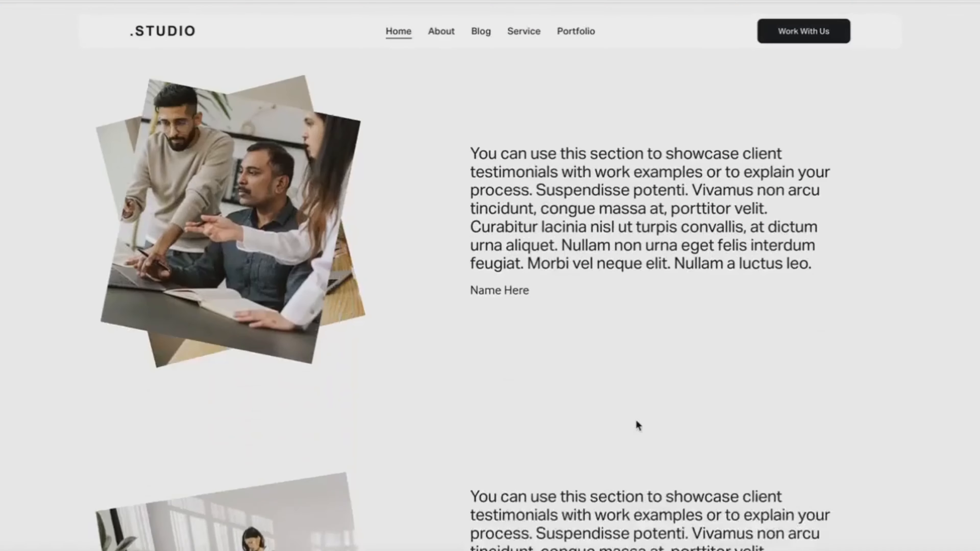
scroll(637, 425, down, 10)
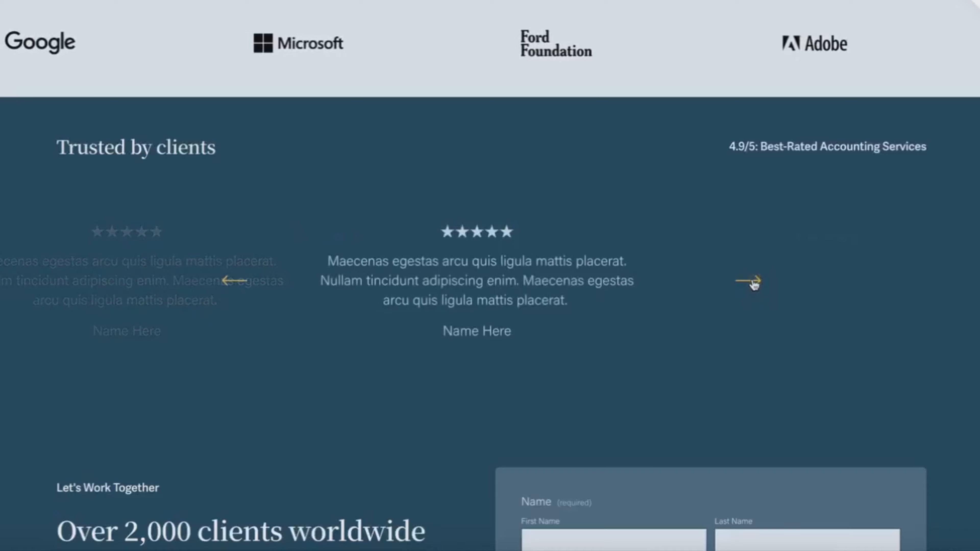
click(754, 282)
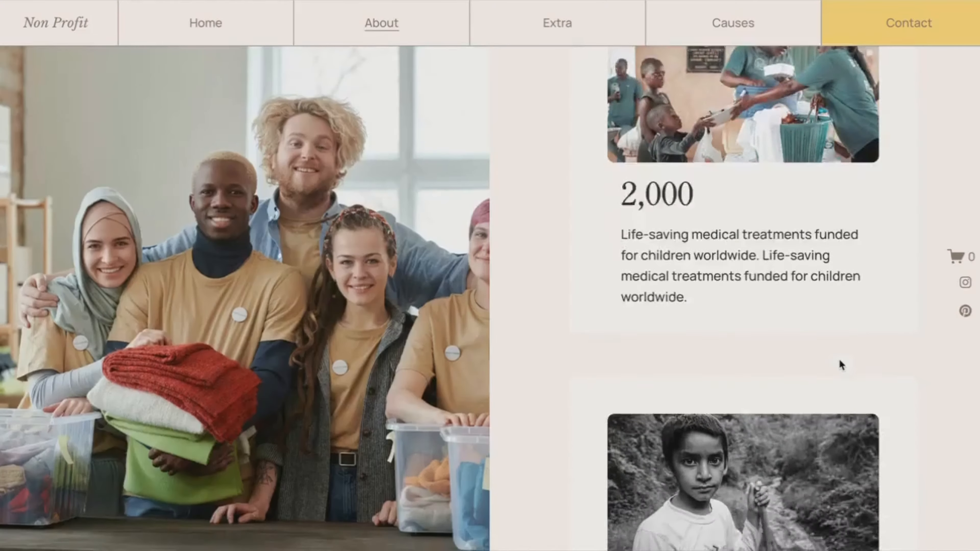
scroll(841, 365, down, 10)
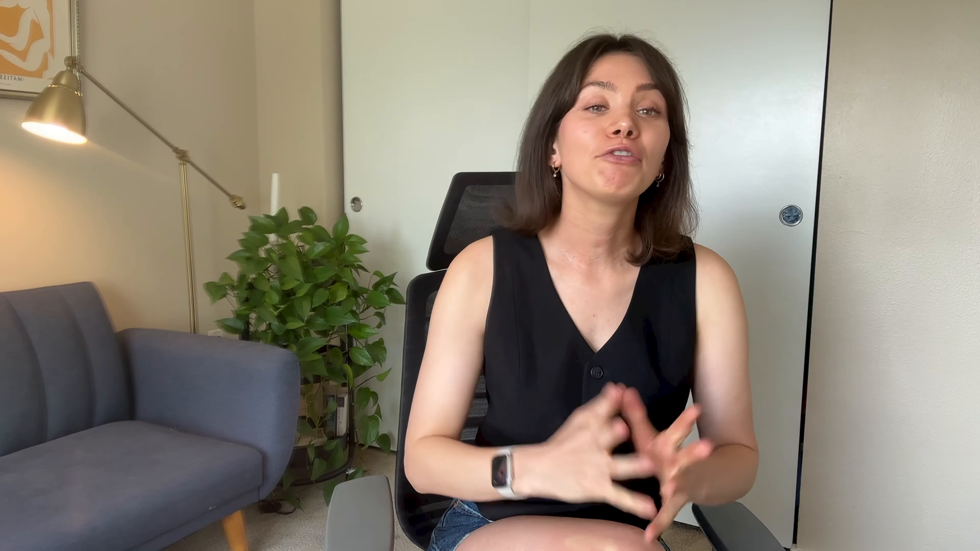